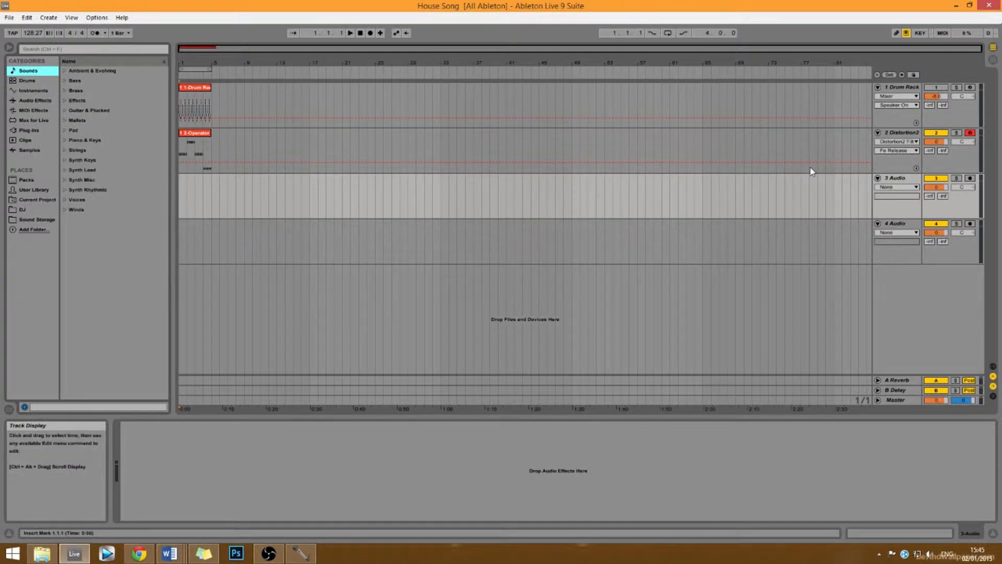
- Find Operator among the instruments and insert a new MIDI track below the existing tracks
click(33, 90)
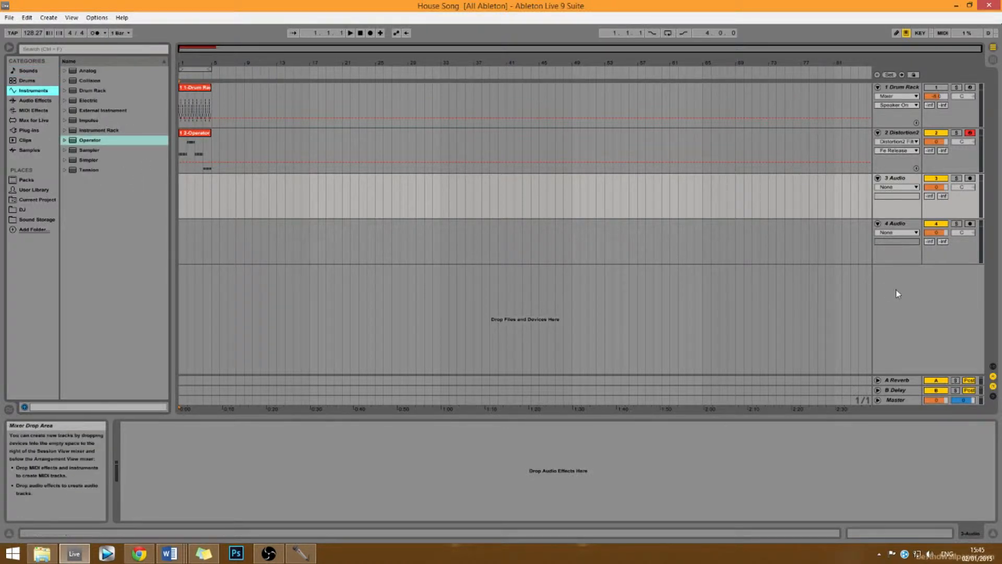
click(112, 140)
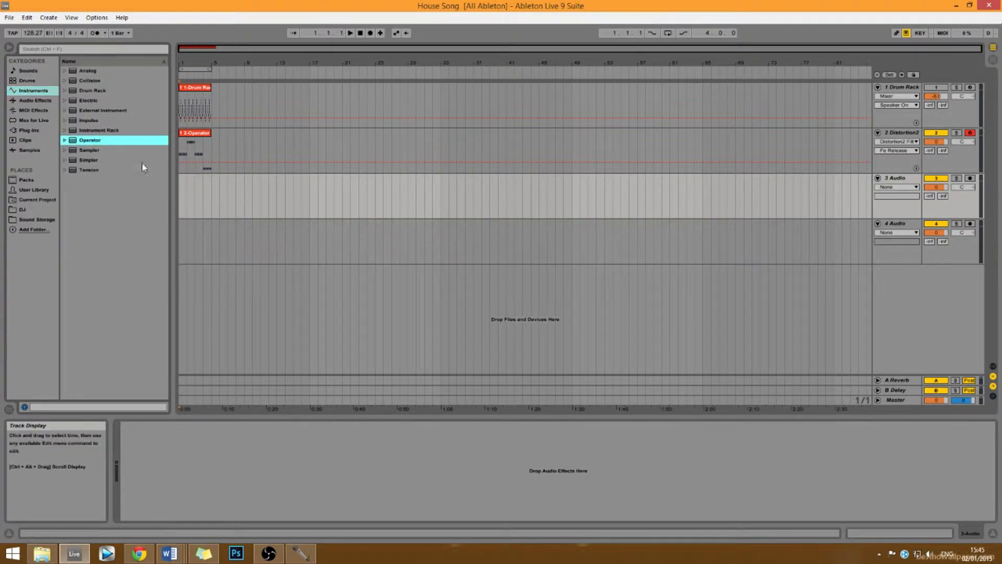
right_click(890, 274)
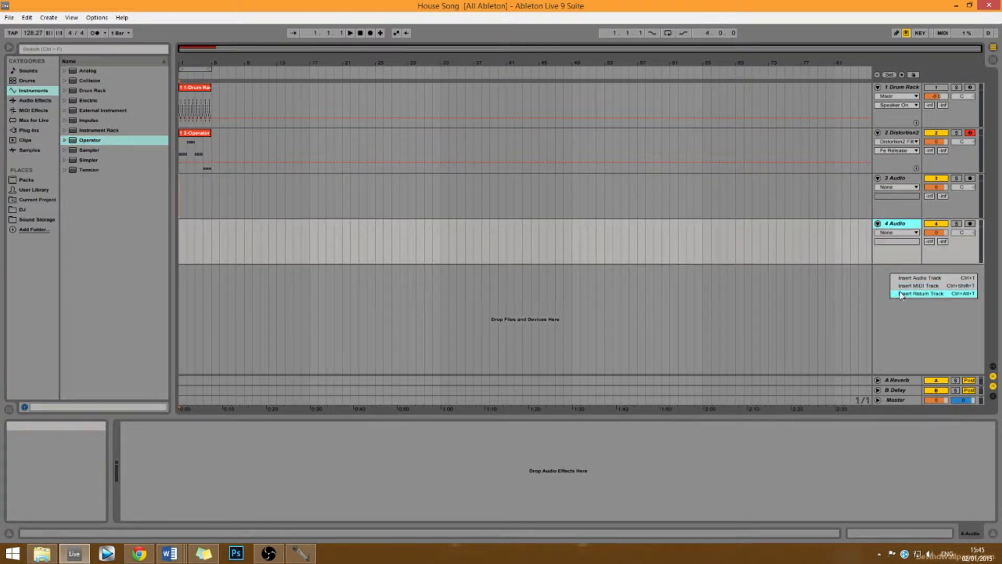
click(912, 285)
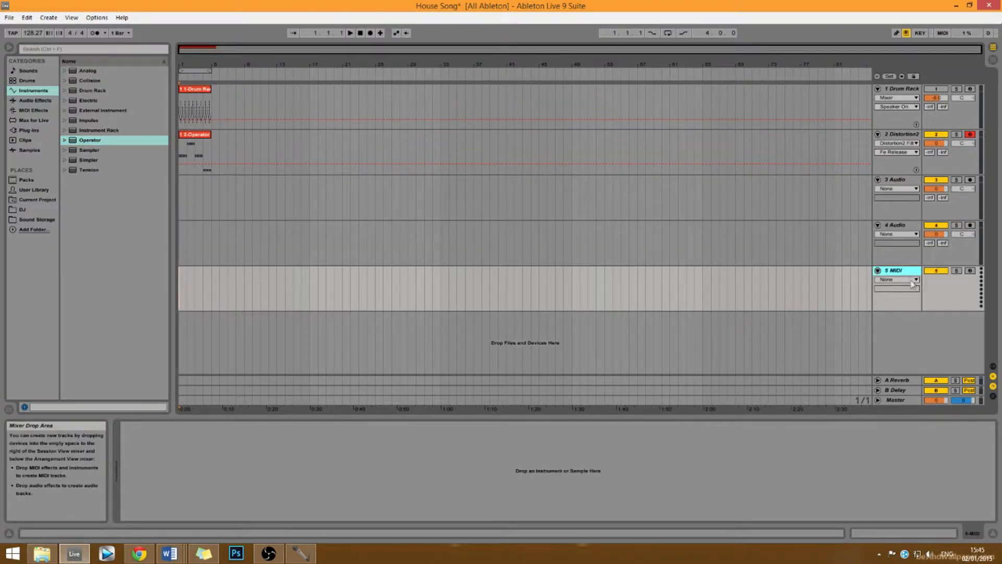
- Delete one empty audio track and move the new MIDI track above the remaining audio track
click(896, 182)
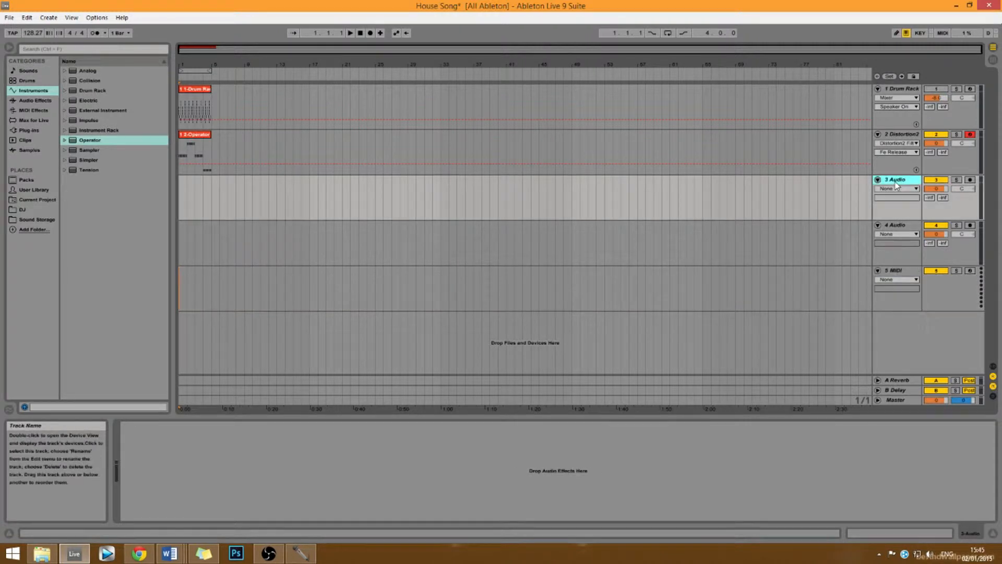
right_click(896, 182)
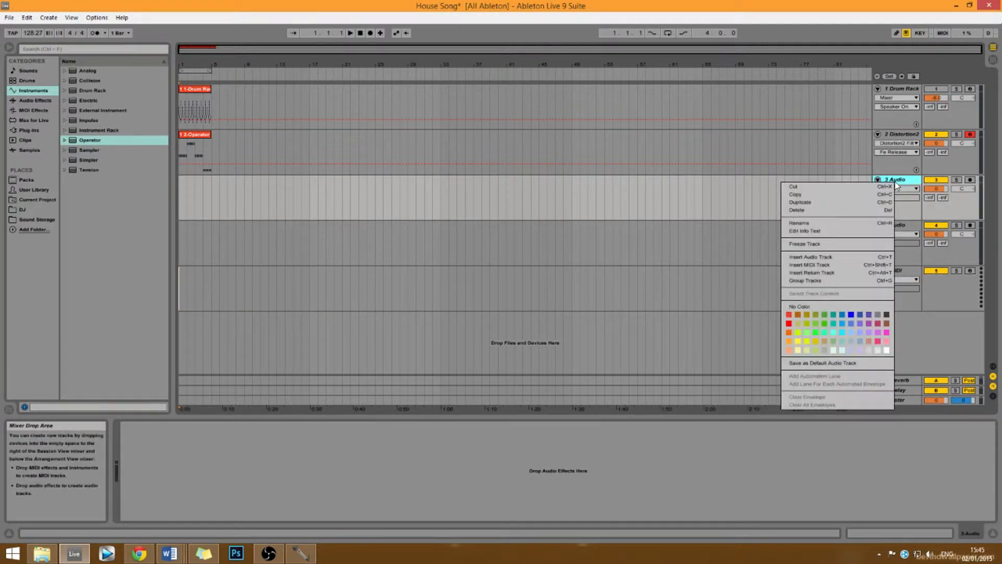
click(882, 210)
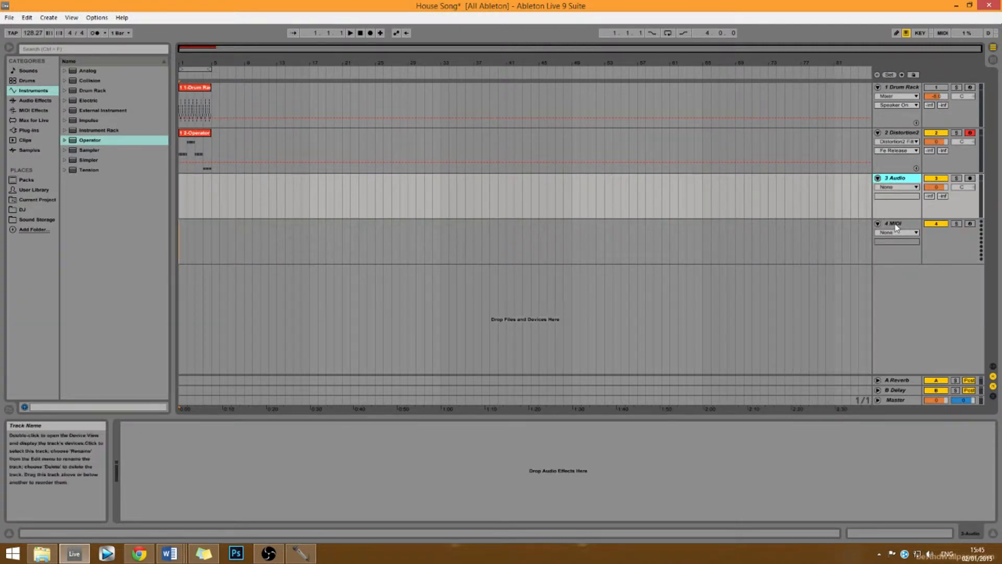
click(900, 224)
drag(932, 212, 880, 186)
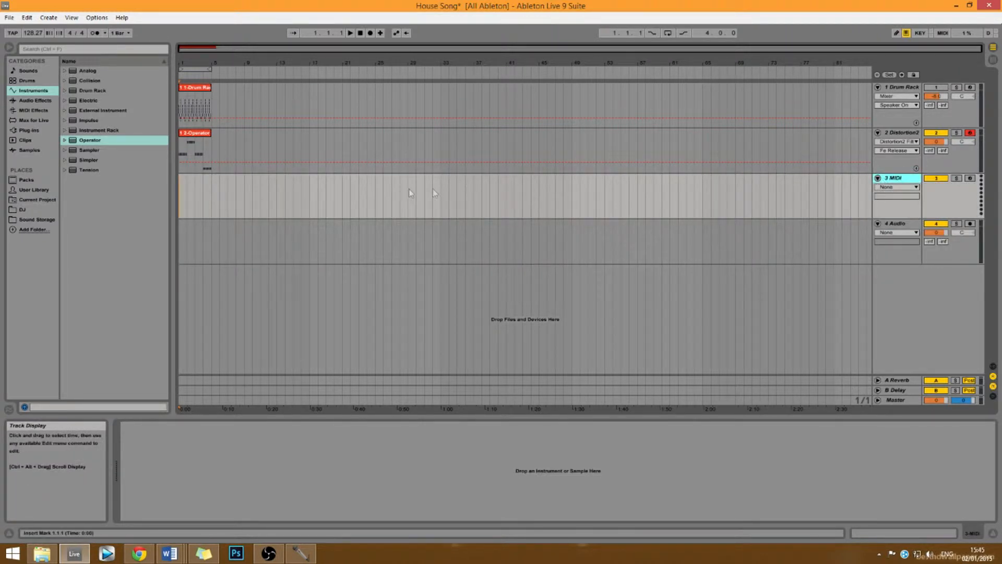
- Load Operator onto the empty MIDI track and record a short blank clip on it from the start of the arrangement
drag(104, 142, 246, 202)
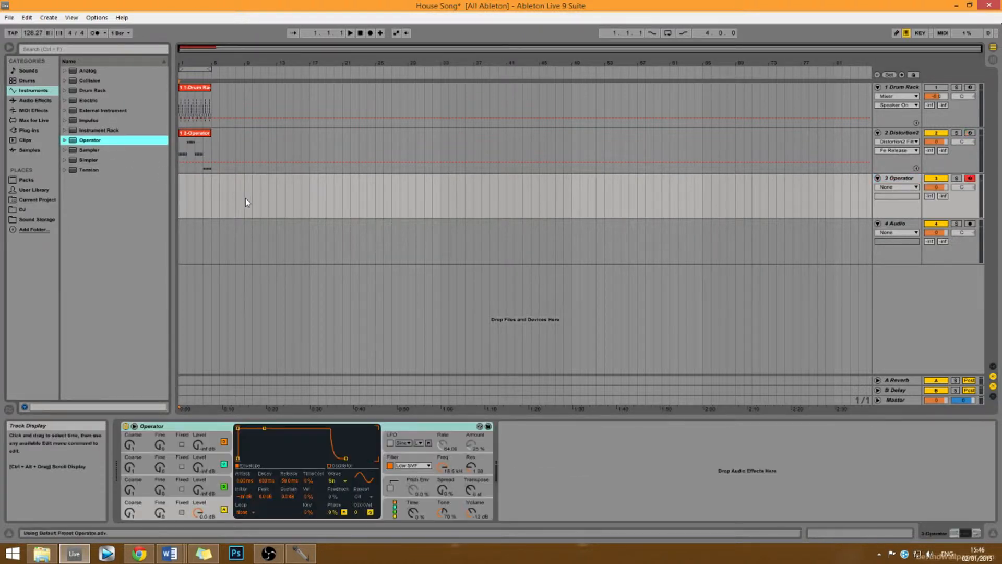
click(371, 32)
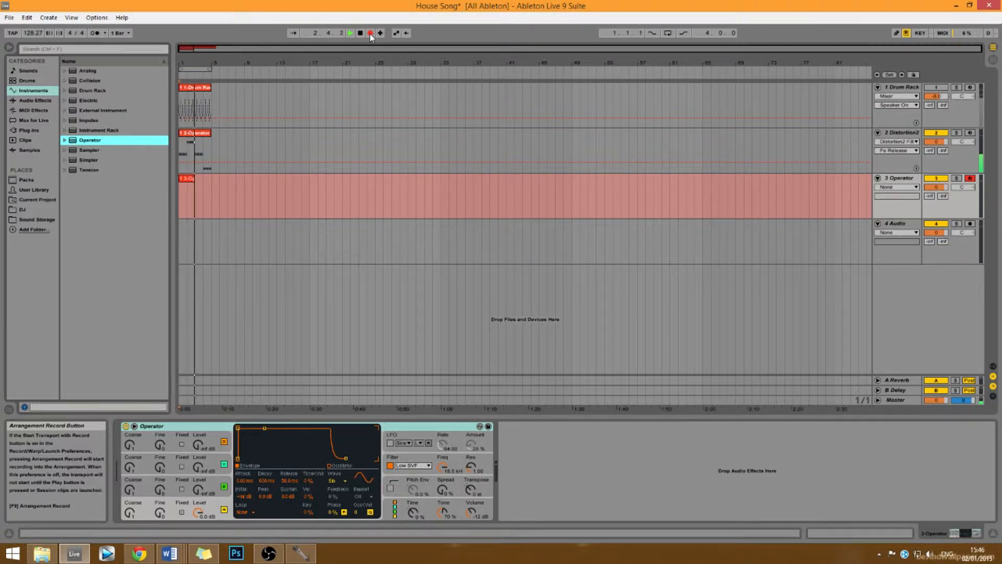
click(370, 33)
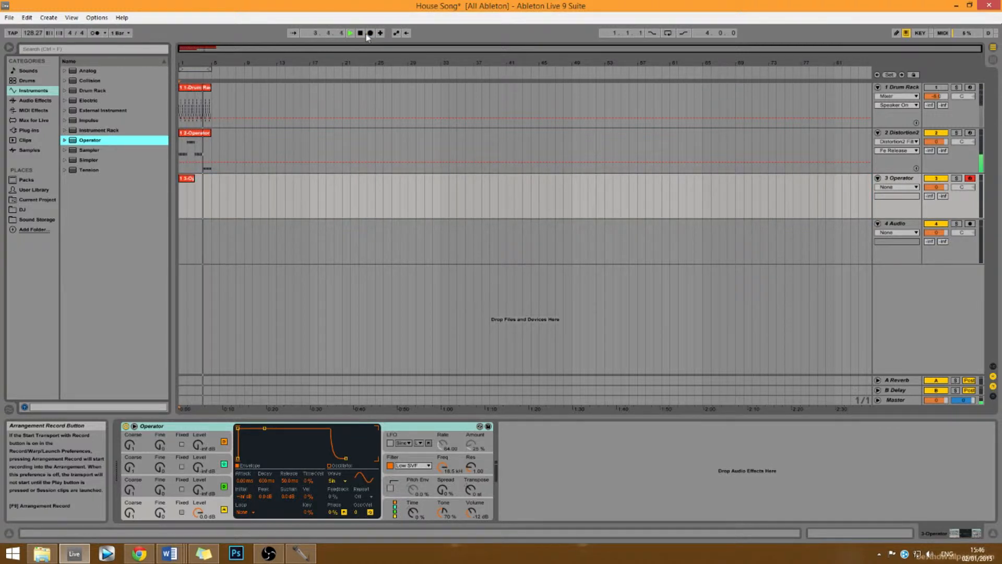
click(361, 33)
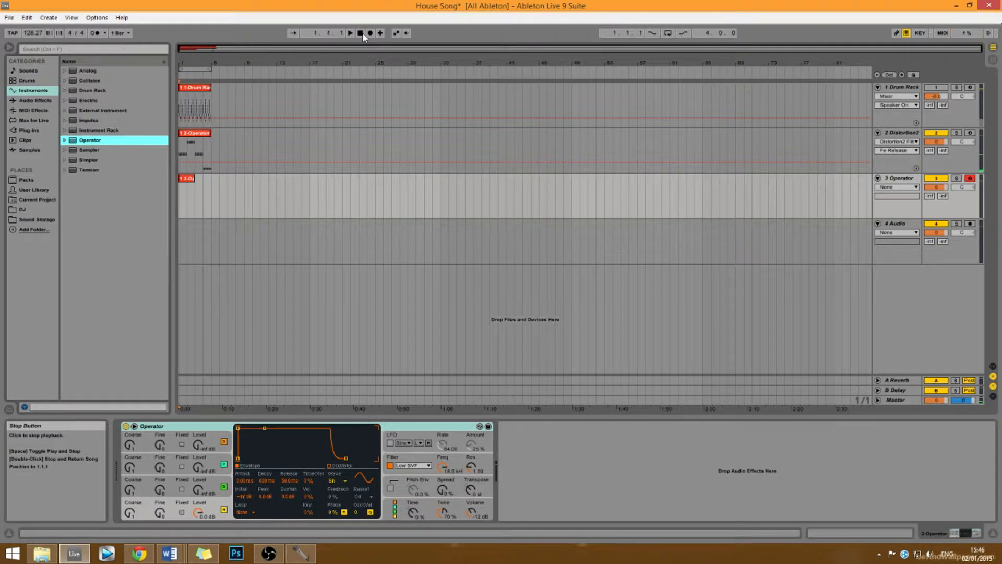
- Open the blank Operator clip in the MIDI note editor and turn on Draw Mode
click(189, 188)
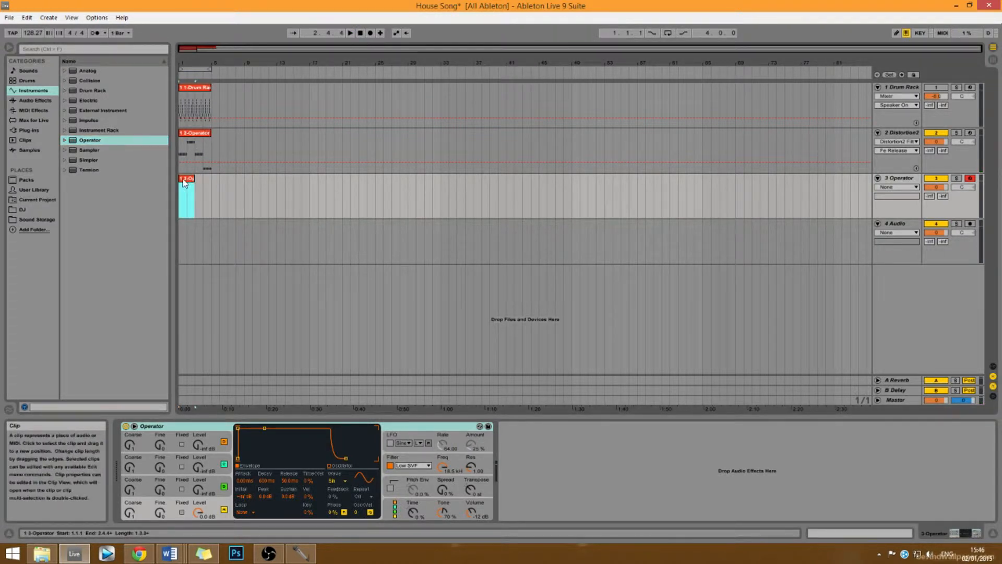
key(shift+Tab)
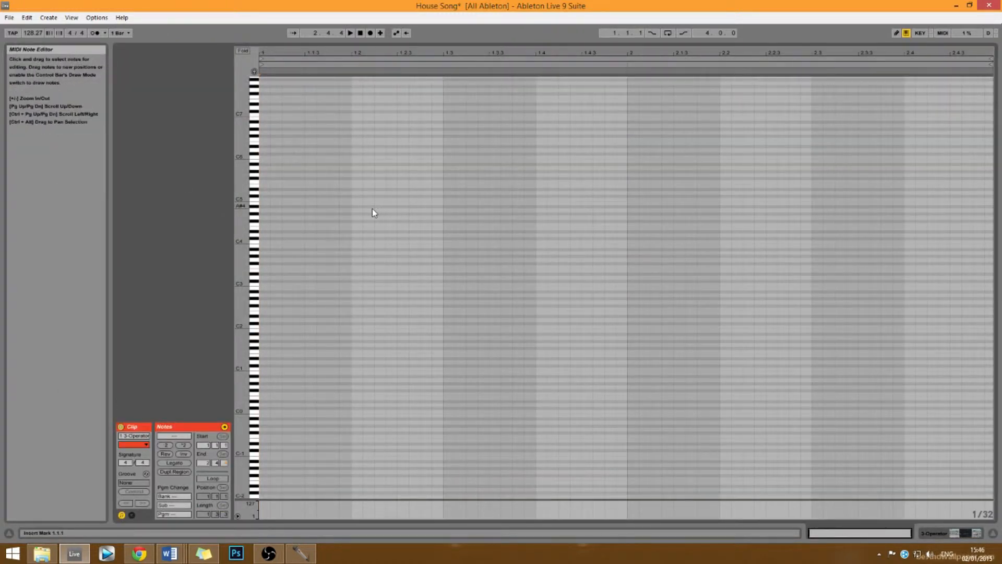
key(b)
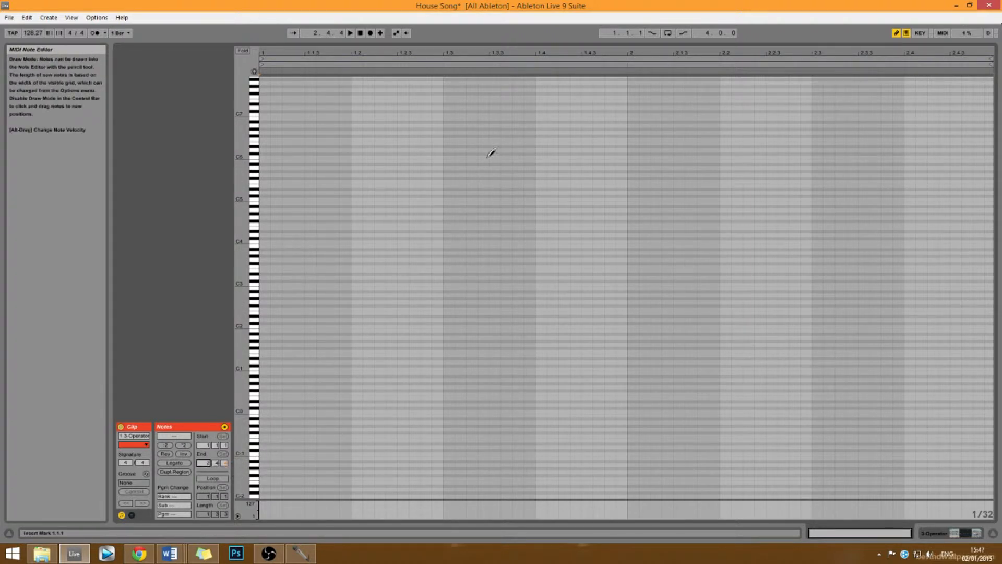
click(554, 235)
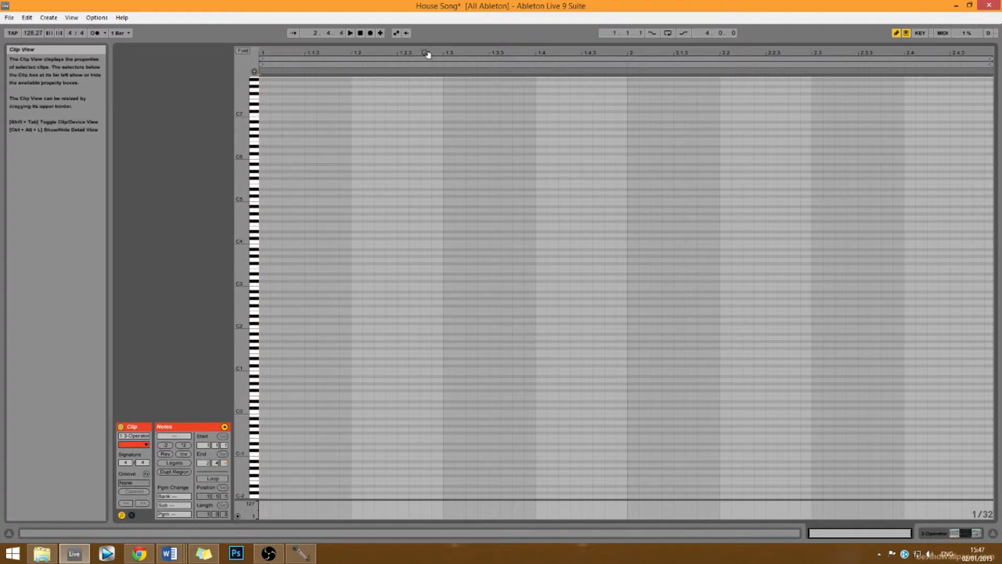
drag(435, 53, 435, 54)
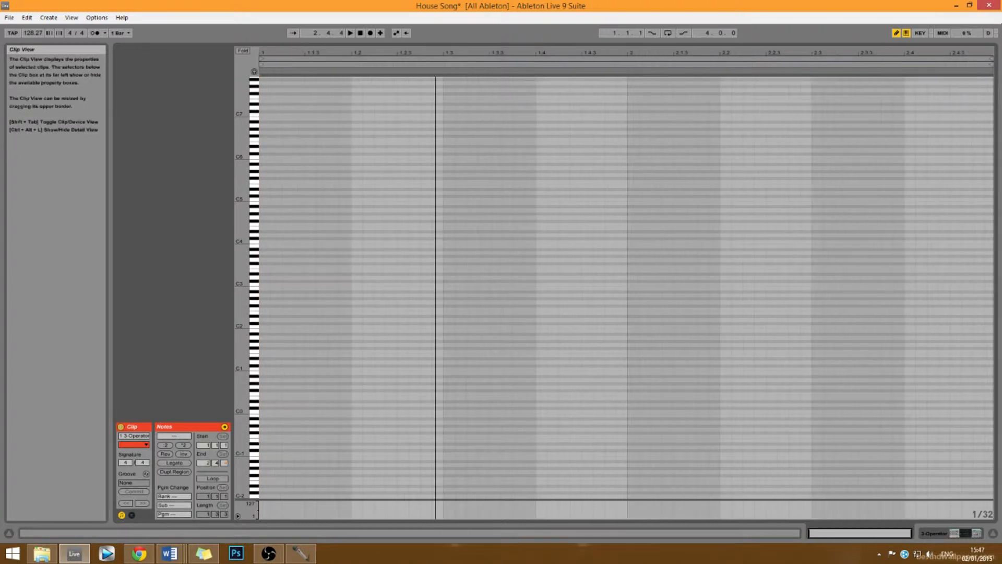
- Set the clip's end to bar 4 and extend the loop's end to bar 3
click(205, 463)
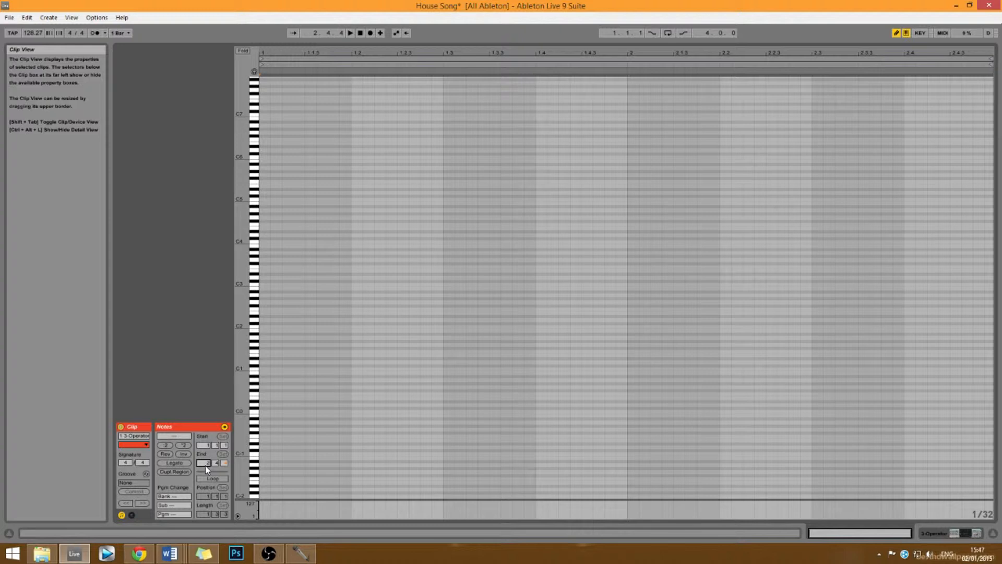
text(4)
key(Return)
scroll(346, 261, down, 4)
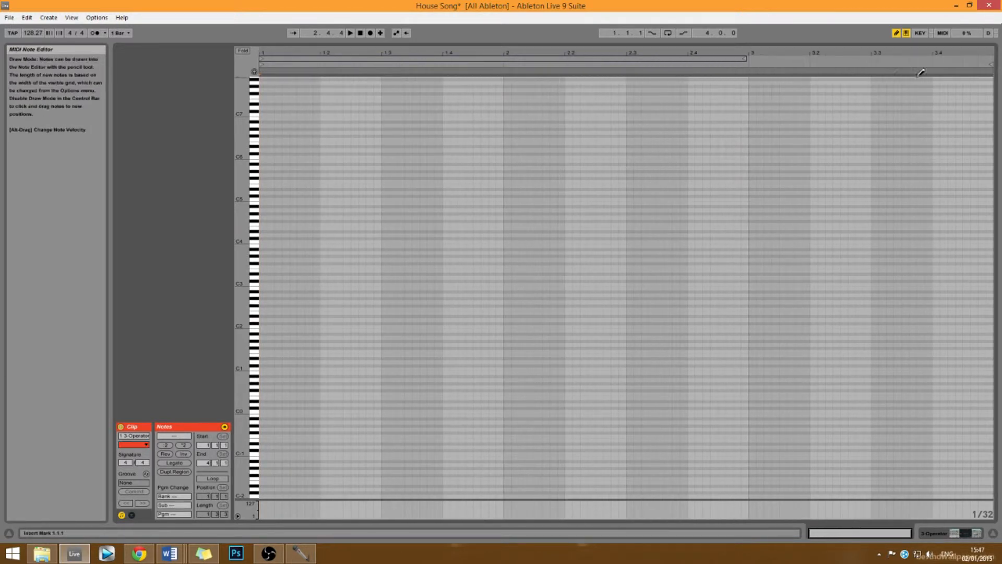
click(746, 59)
click(436, 165)
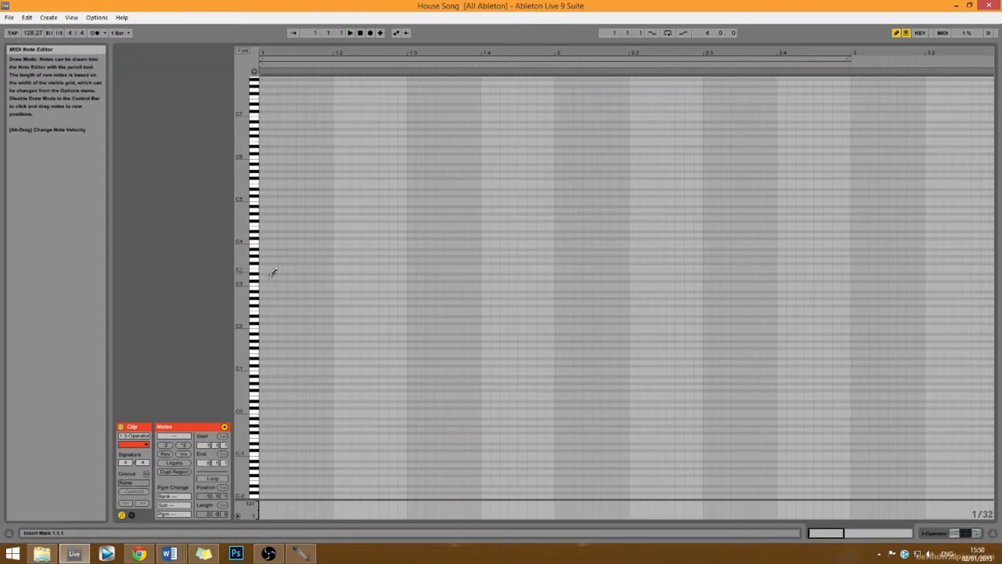
- Draw two A#2 notes at 1.1.1 and 1.2.1, making the first three sixteenths long
click(266, 289)
drag(269, 288, 315, 290)
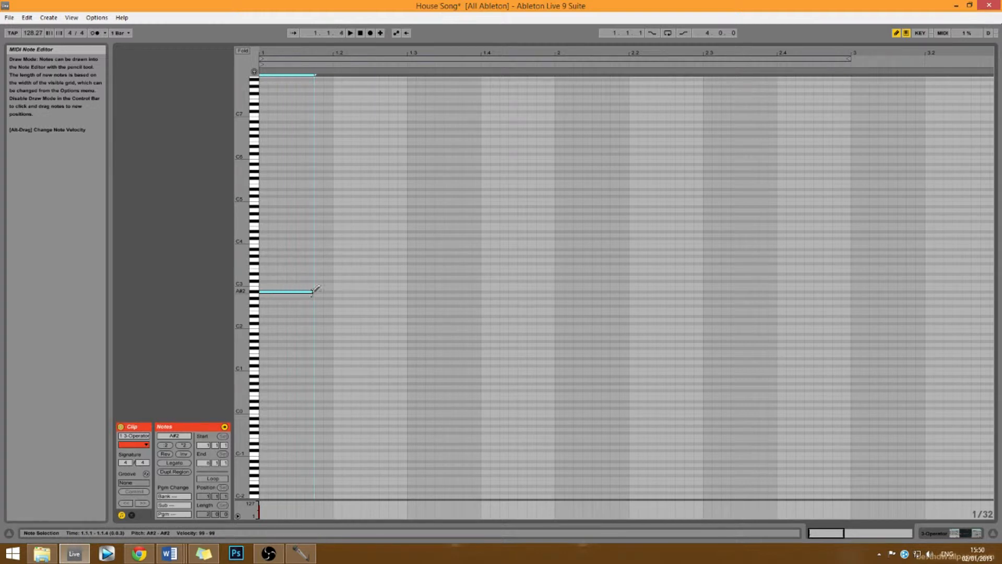
click(340, 290)
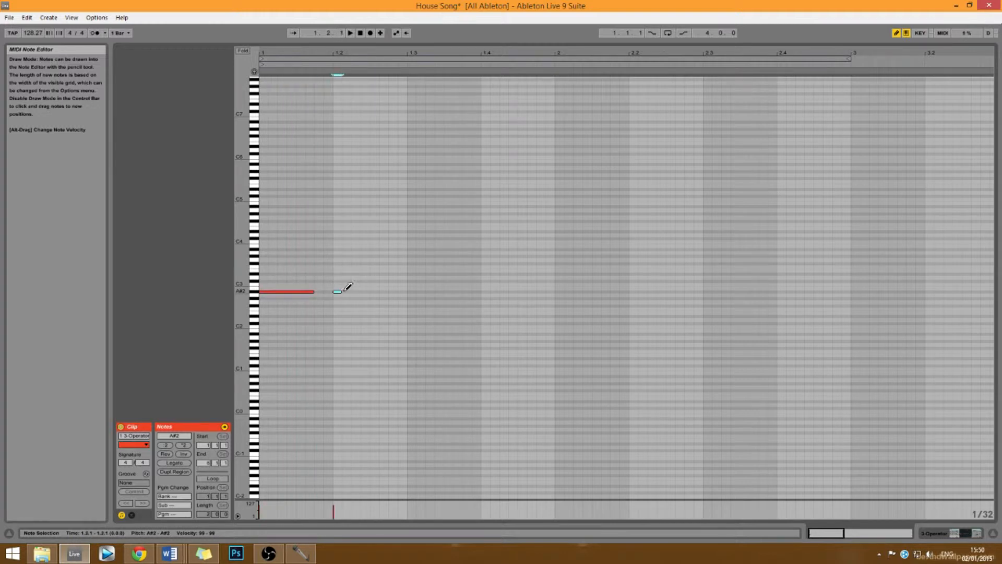
drag(341, 291, 397, 291)
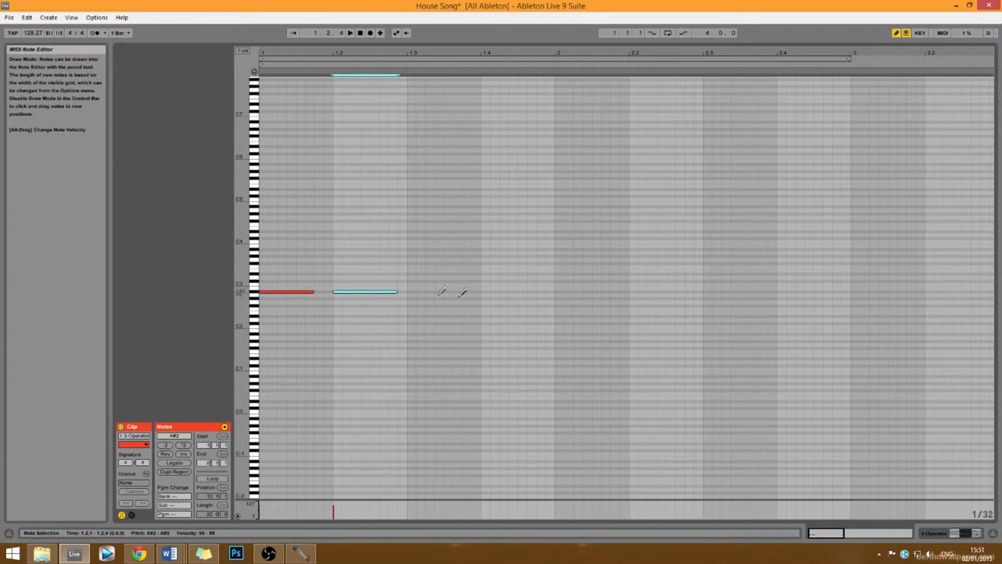
- Duplicate the second A#2 note to 1.3.1 and shorten both copies to three sixteenths
key(ctrl+d)
key(Right)
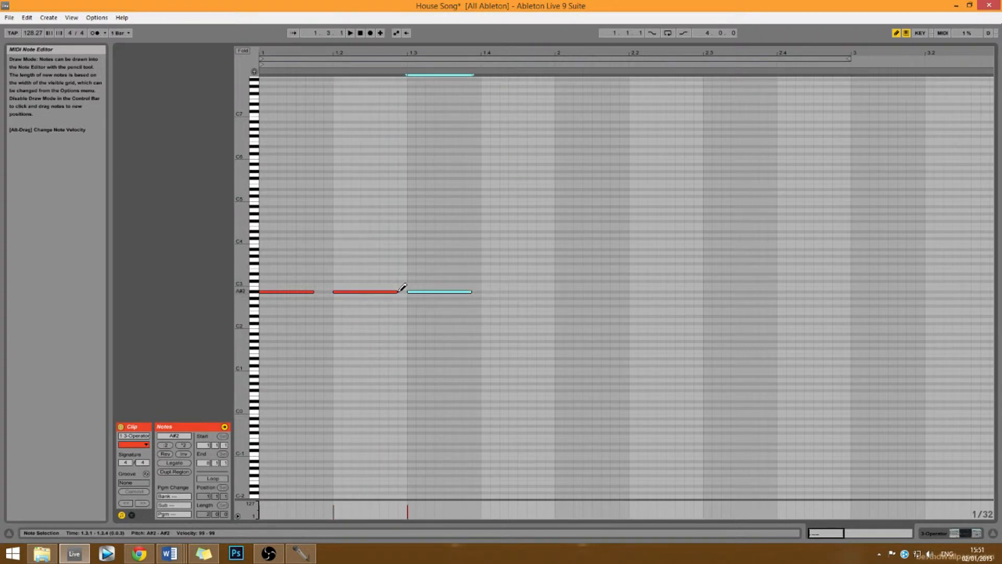
drag(397, 290, 388, 291)
drag(470, 292, 463, 292)
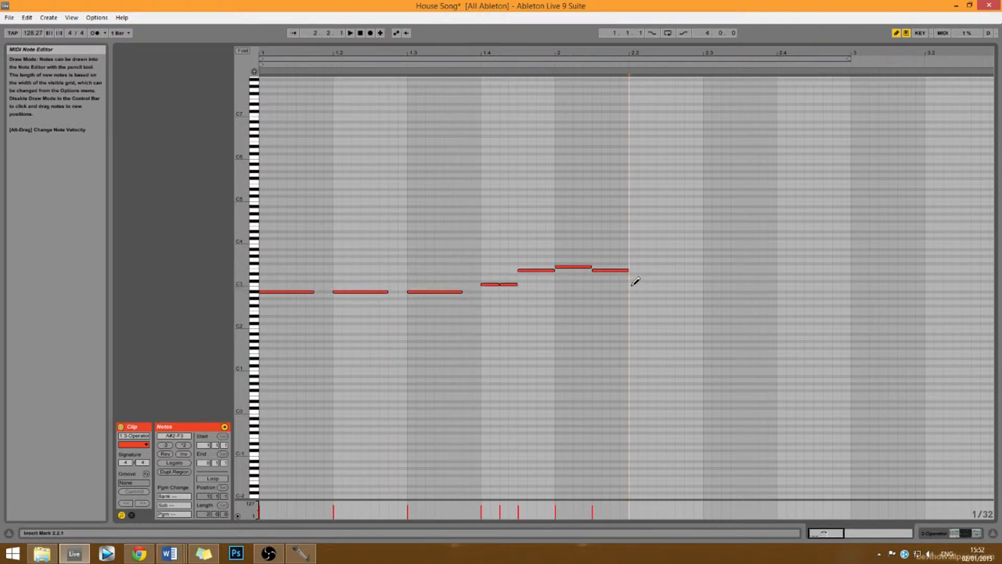
- Draw eighth notes C3 at 2.2.1 and A2 at 2.2.3, and play back the melody
click(635, 285)
drag(648, 284, 666, 281)
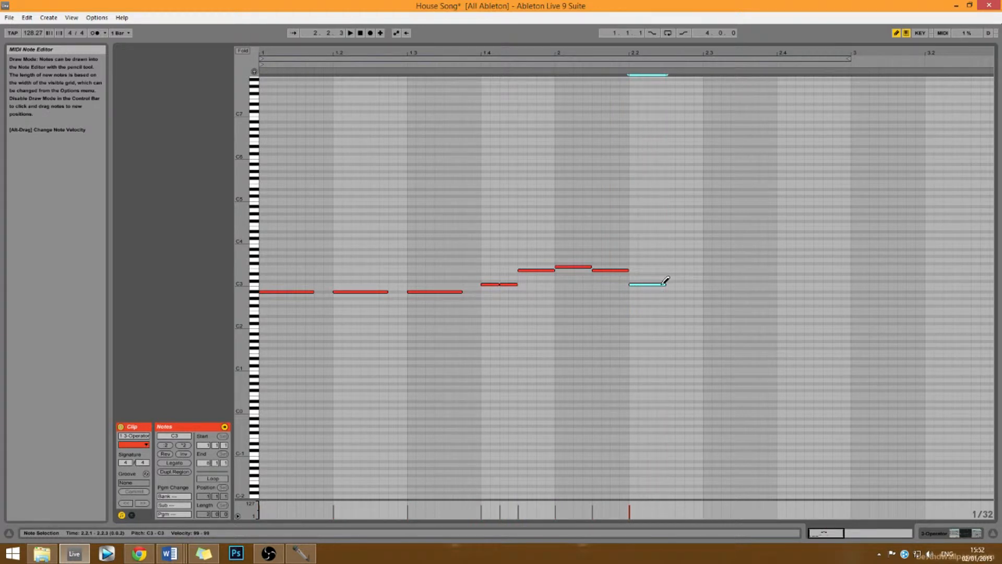
click(669, 295)
drag(674, 296, 704, 293)
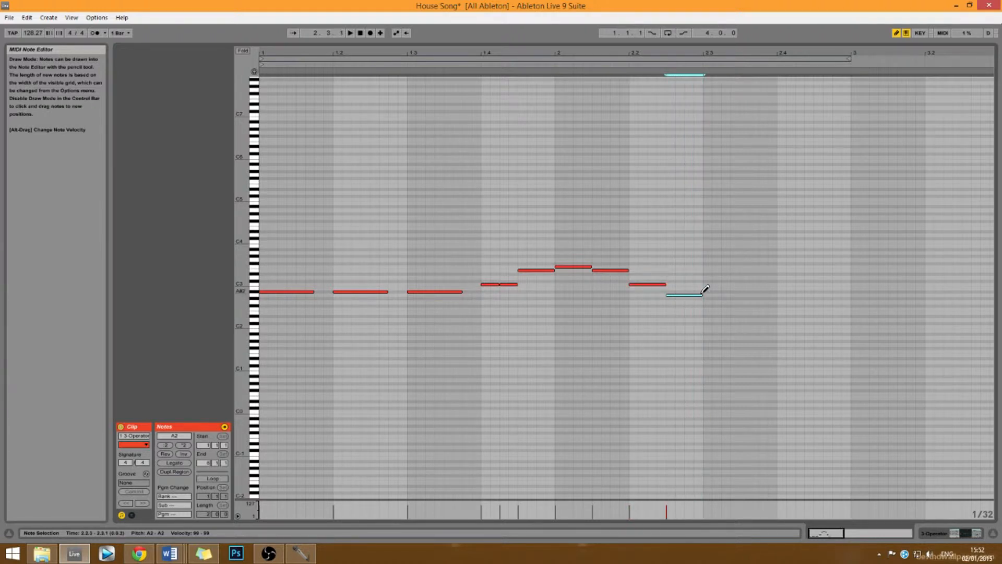
key(space)
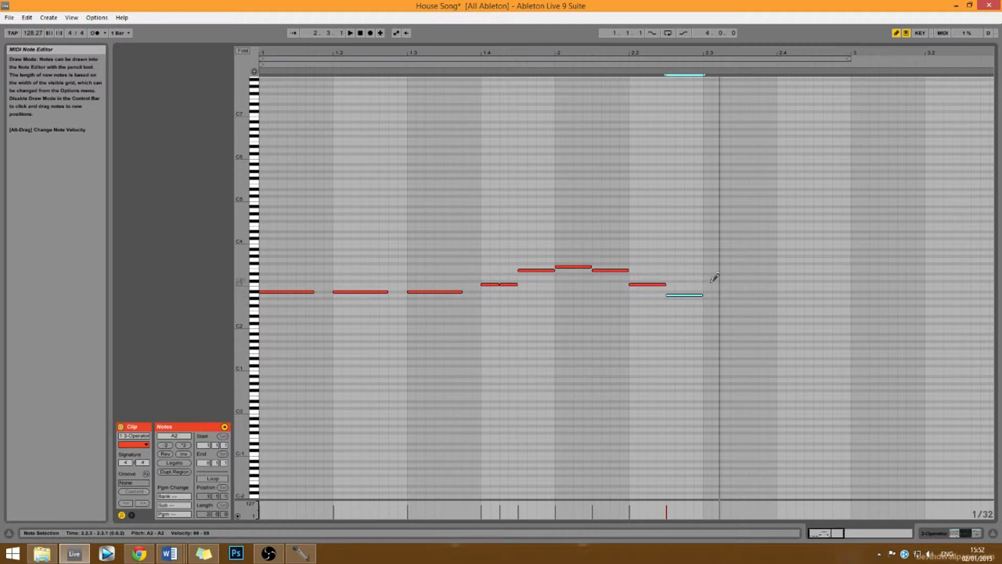
- Draw an eighth note F3 at 2.3.1, followed by sixteenth notes E3 at 2.3.3 and D3 at 2.3.4
click(707, 267)
drag(708, 267, 739, 267)
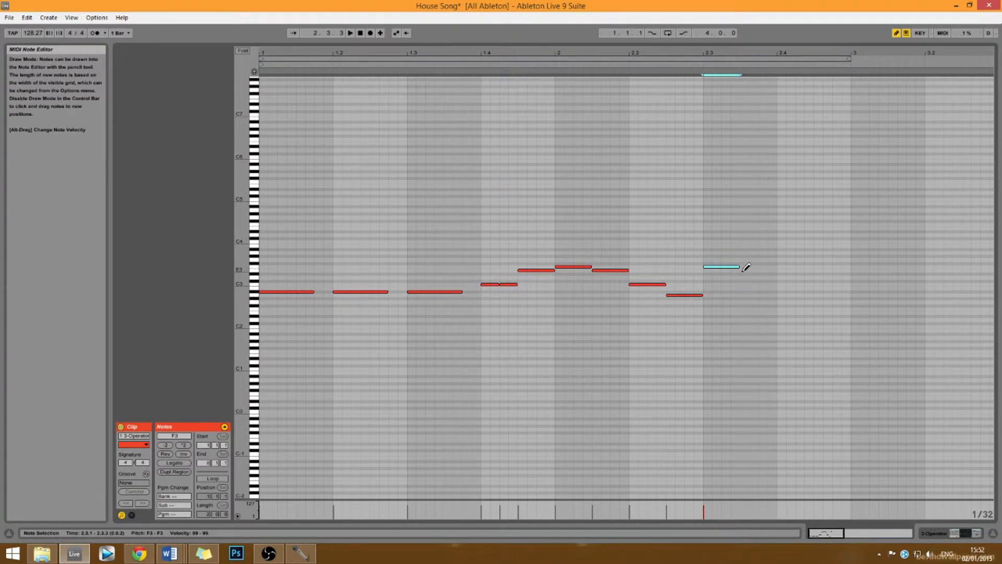
drag(747, 268, 757, 271)
click(764, 276)
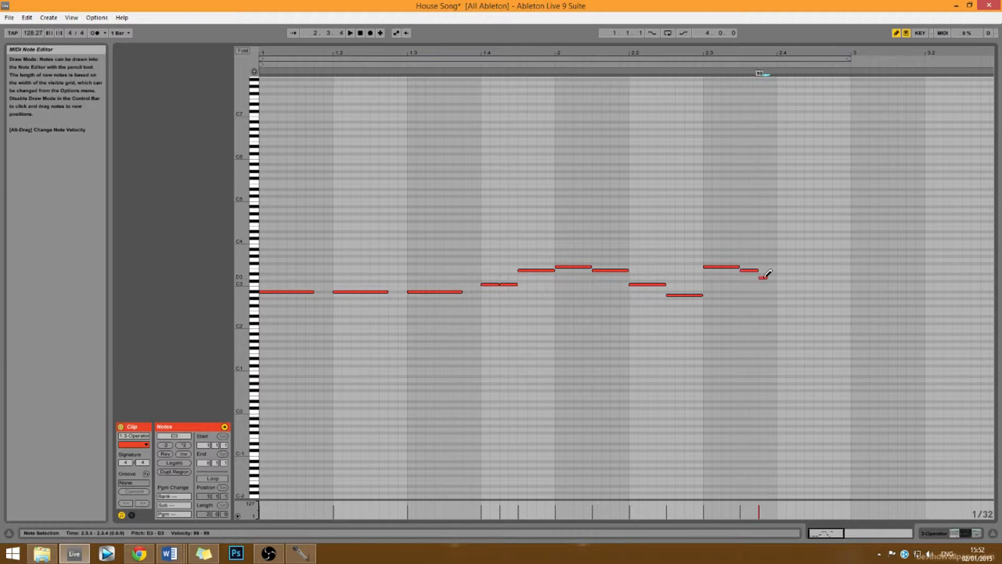
- Draw a sixteenth note C3 at 2.4.1 and an A2 from 2.4.2 to 3.1.1, and play back the finished phrase
click(782, 283)
click(781, 283)
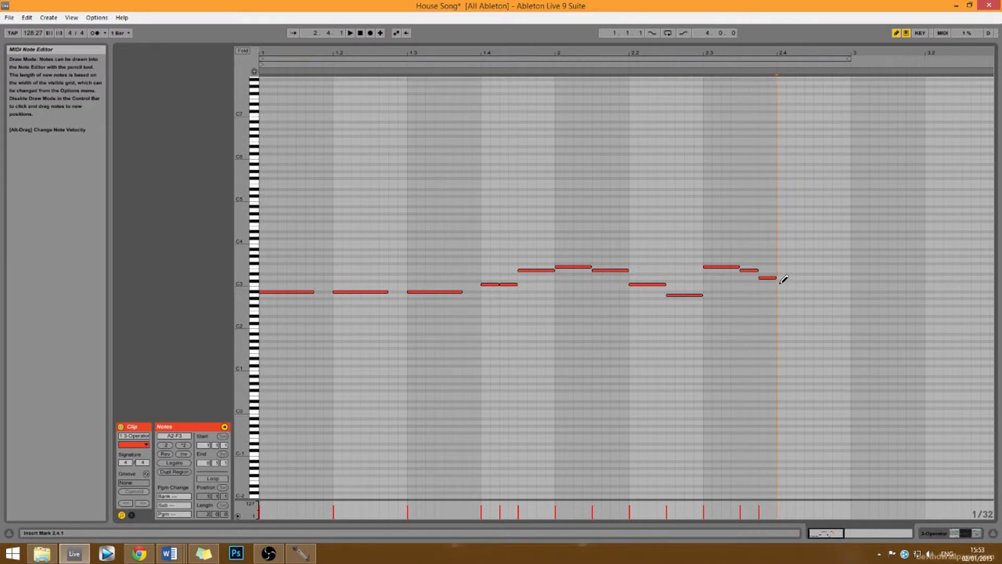
click(781, 283)
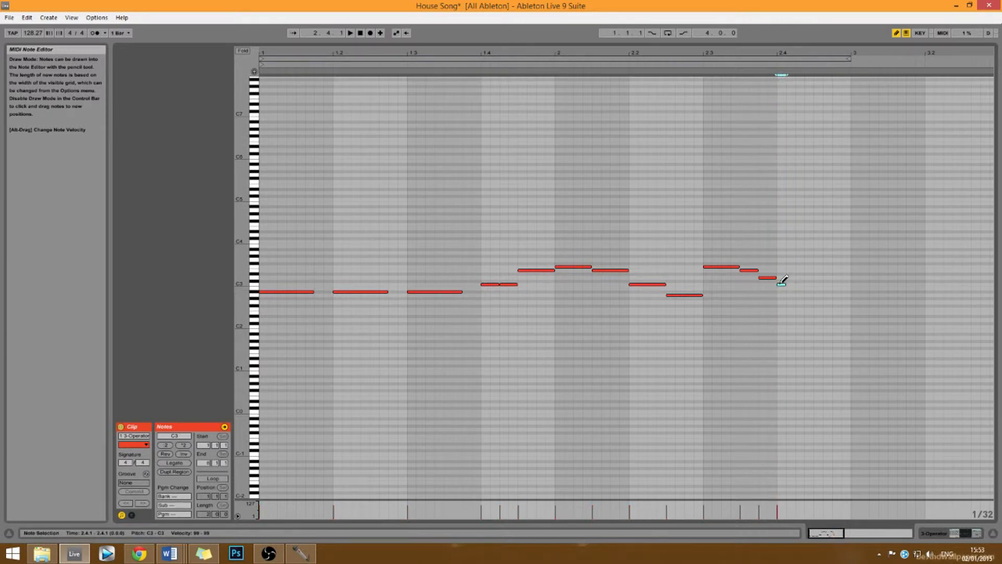
drag(783, 283, 794, 283)
click(799, 295)
drag(804, 296, 849, 296)
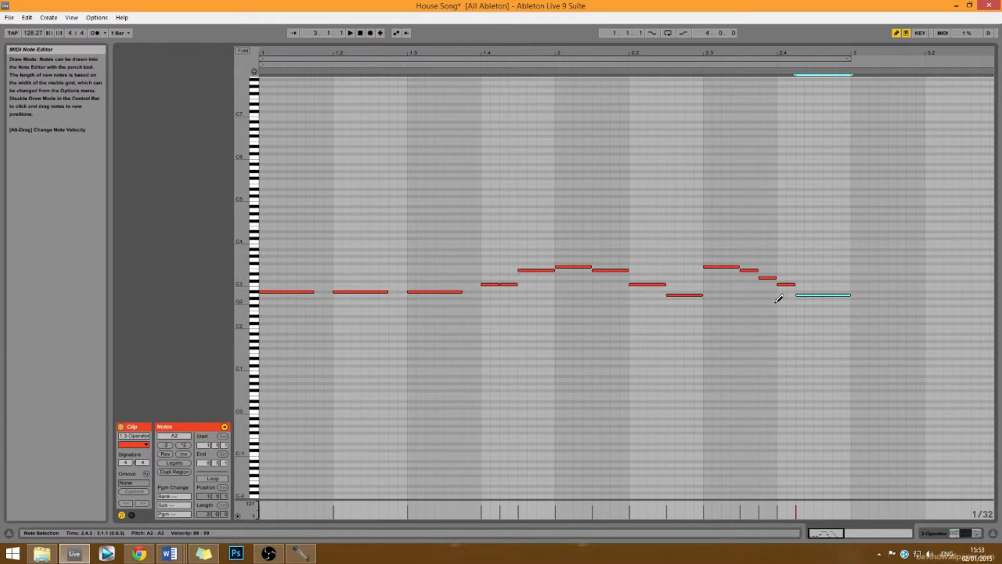
key(space)
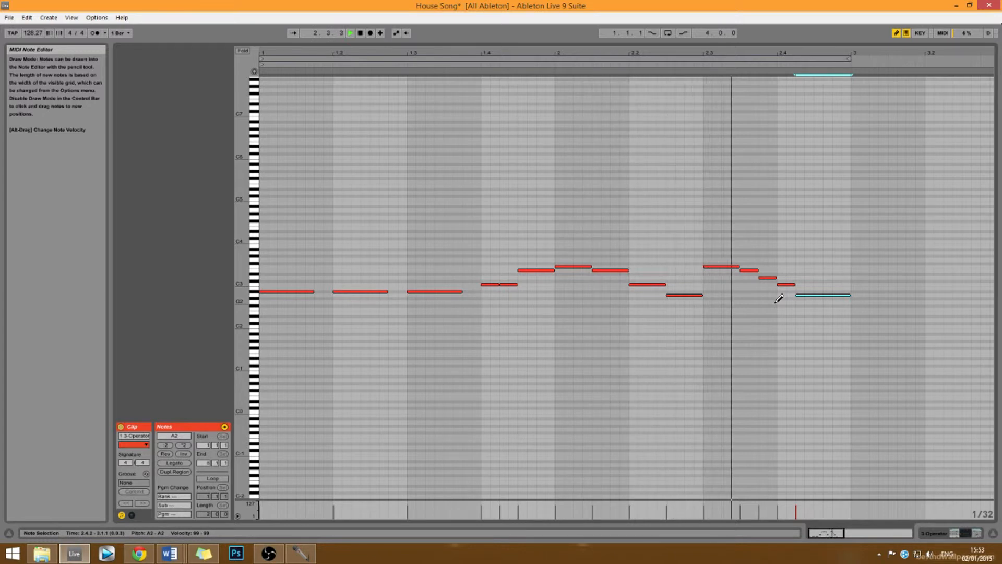
key(space)
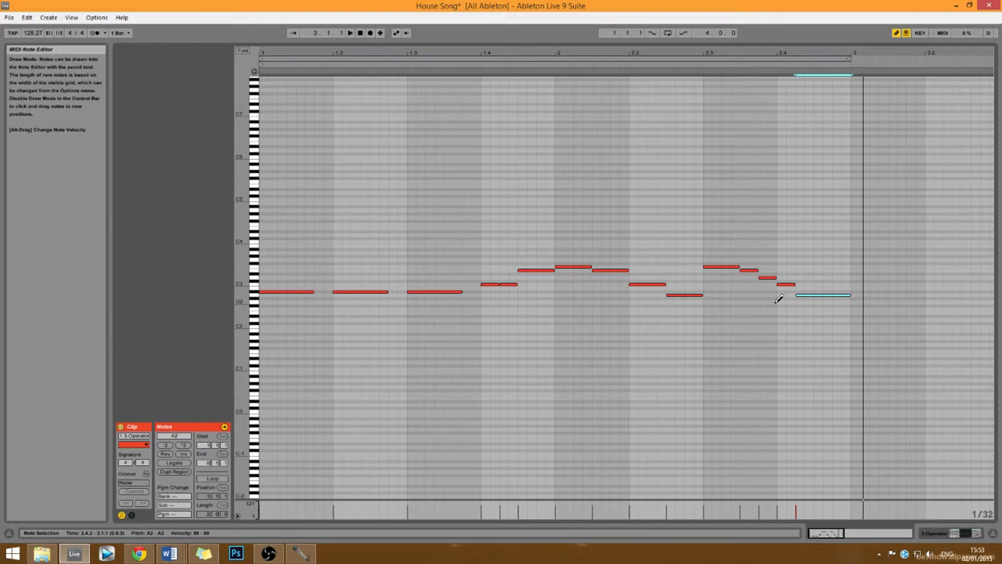
- Return from the note editor to the arrangement and list Operator's Synth Lead presets in the browser
key(shift+Tab)
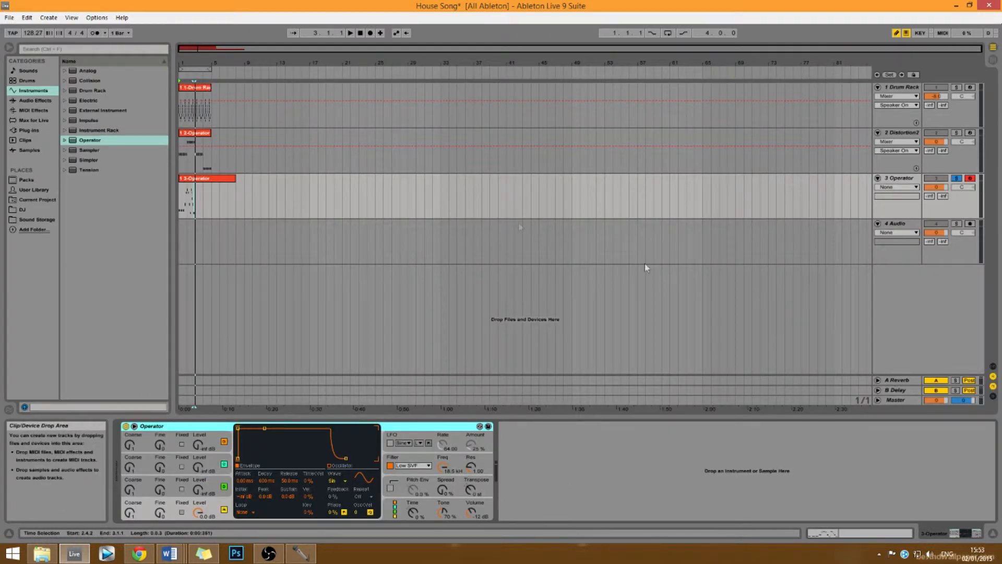
click(220, 180)
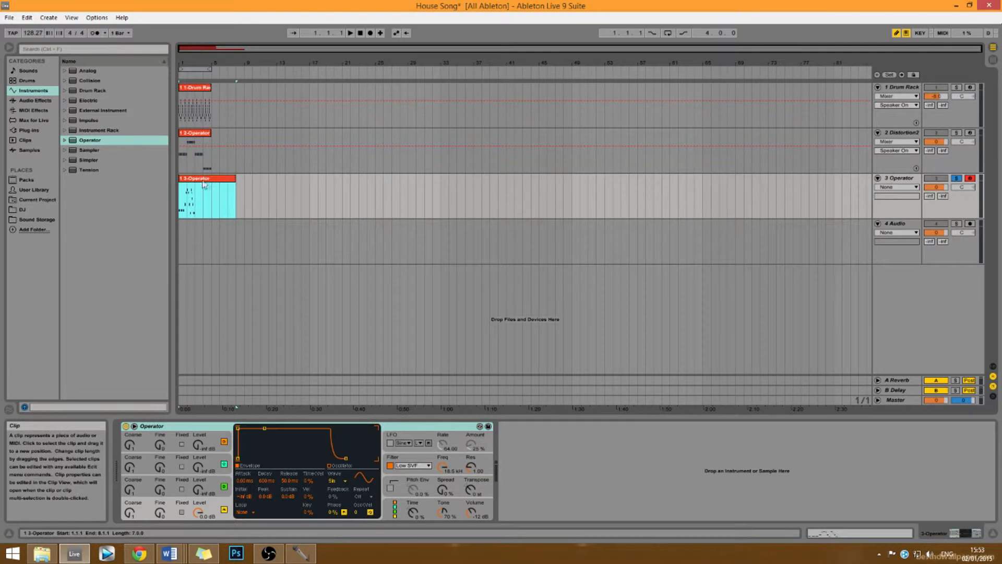
click(65, 141)
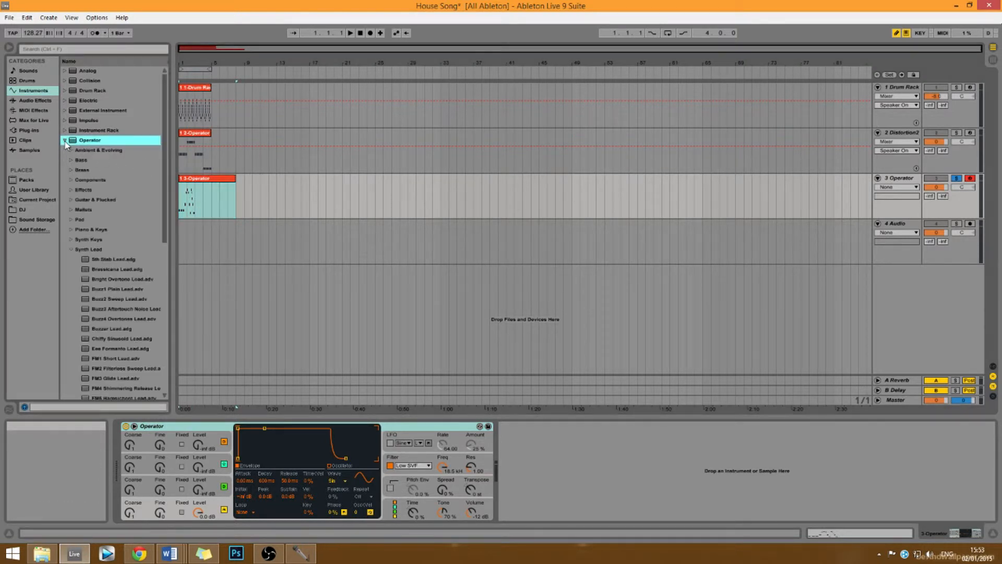
click(71, 250)
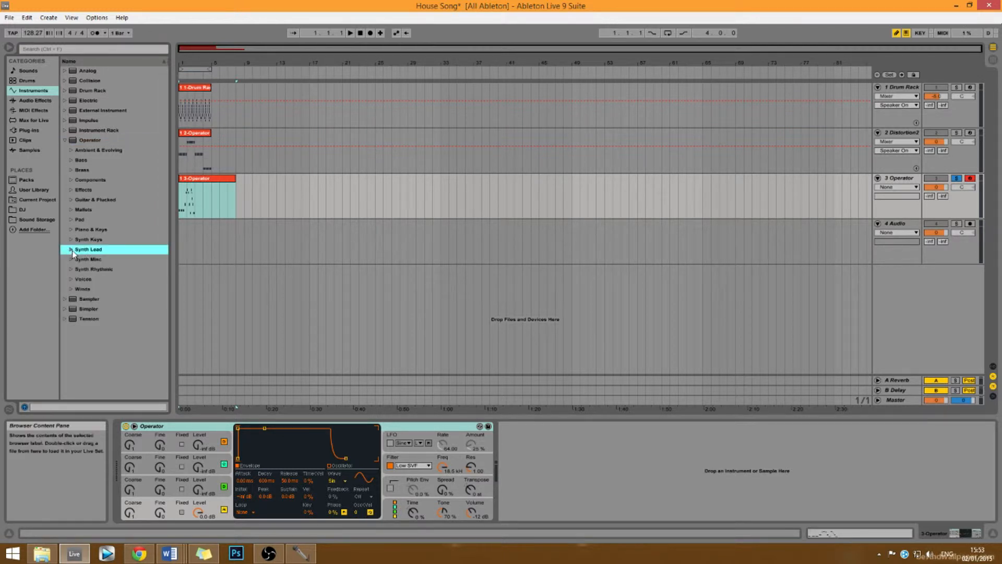
click(70, 250)
drag(163, 230, 163, 245)
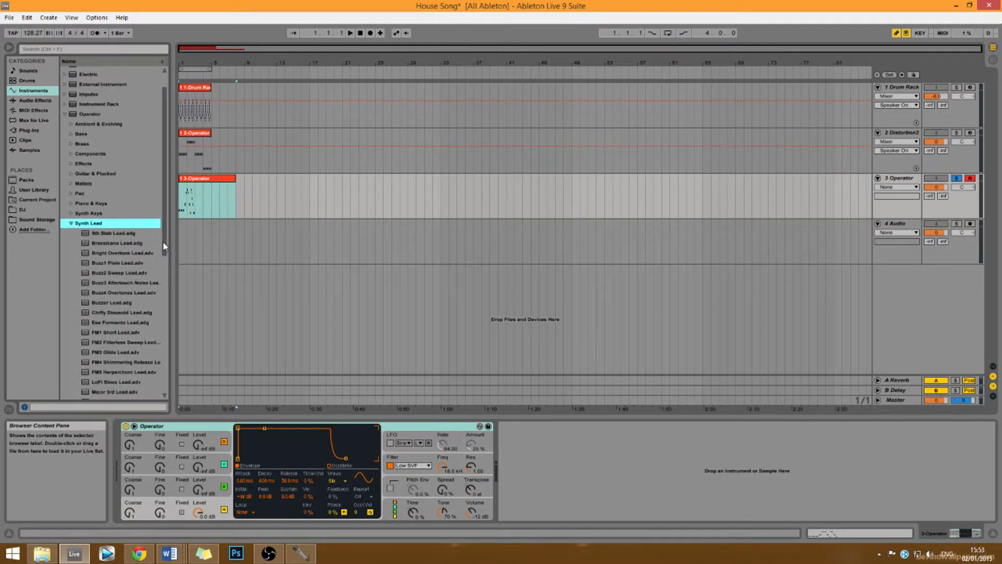
- Preview the Synth Lead presets from FM2 Filterless Sweep Lead through Major 3rd Lead
click(120, 343)
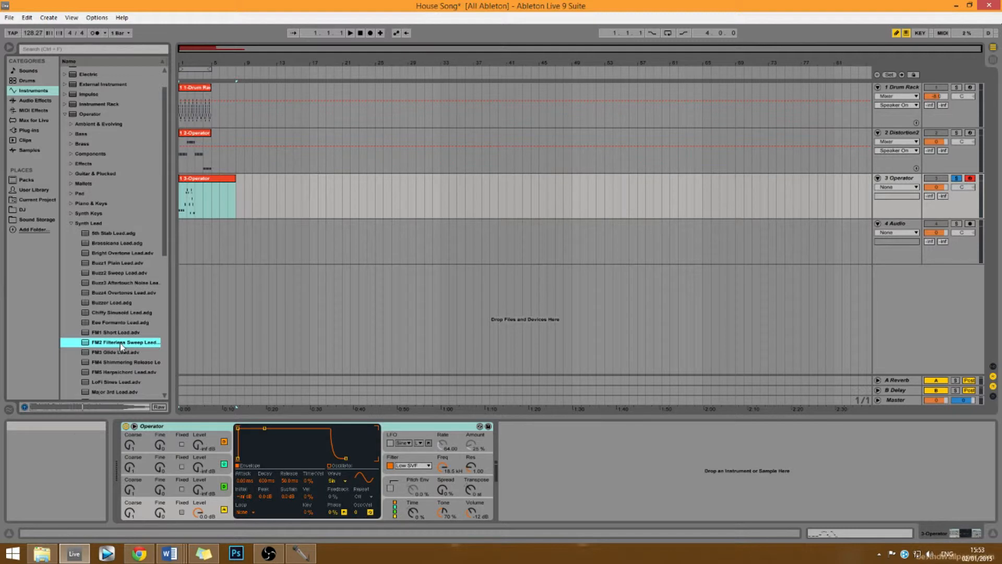
click(128, 354)
click(141, 364)
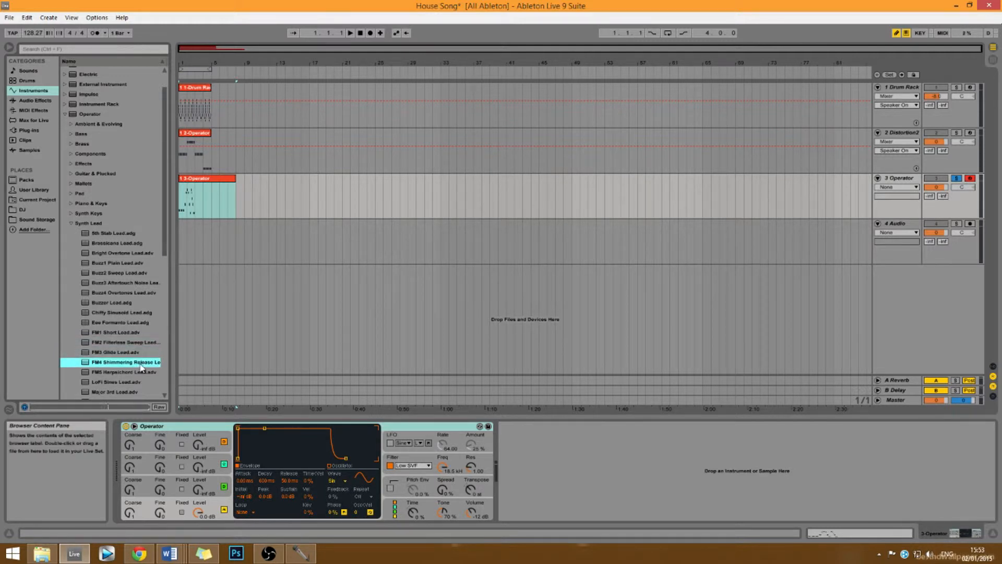
click(141, 373)
click(142, 382)
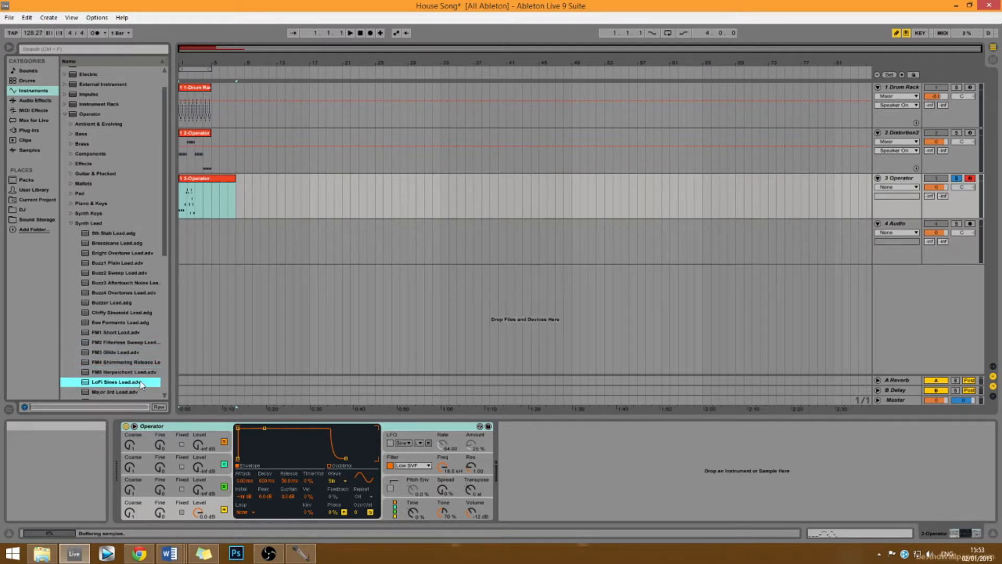
click(141, 392)
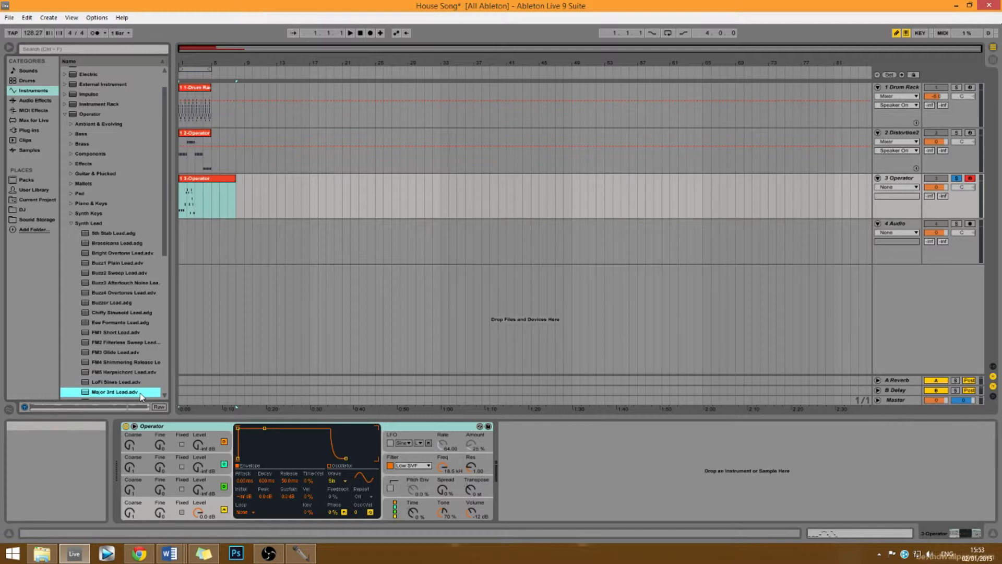
- Load the FM1 Short Lead preset onto track 3 and play back the melody with it
click(96, 334)
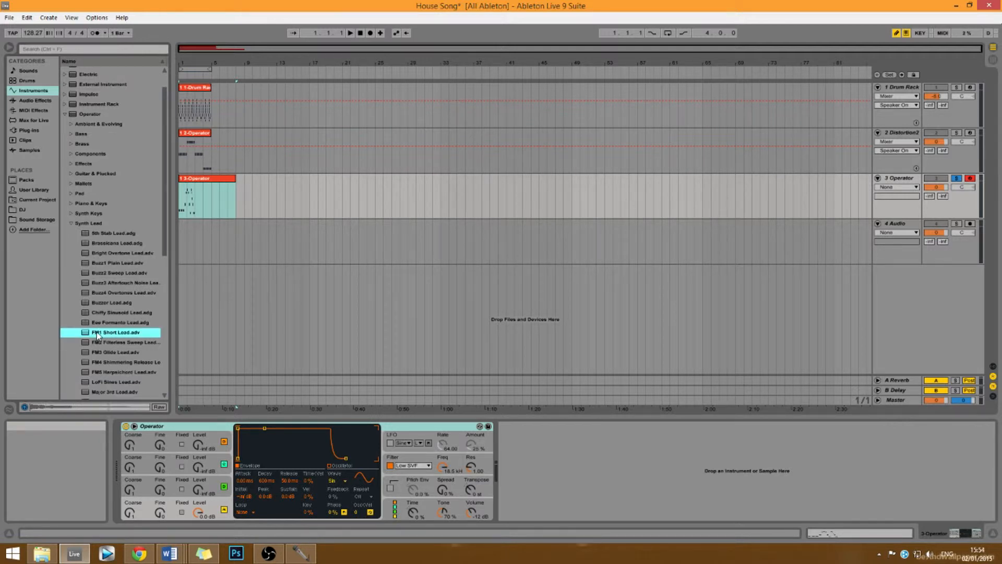
drag(107, 333, 215, 193)
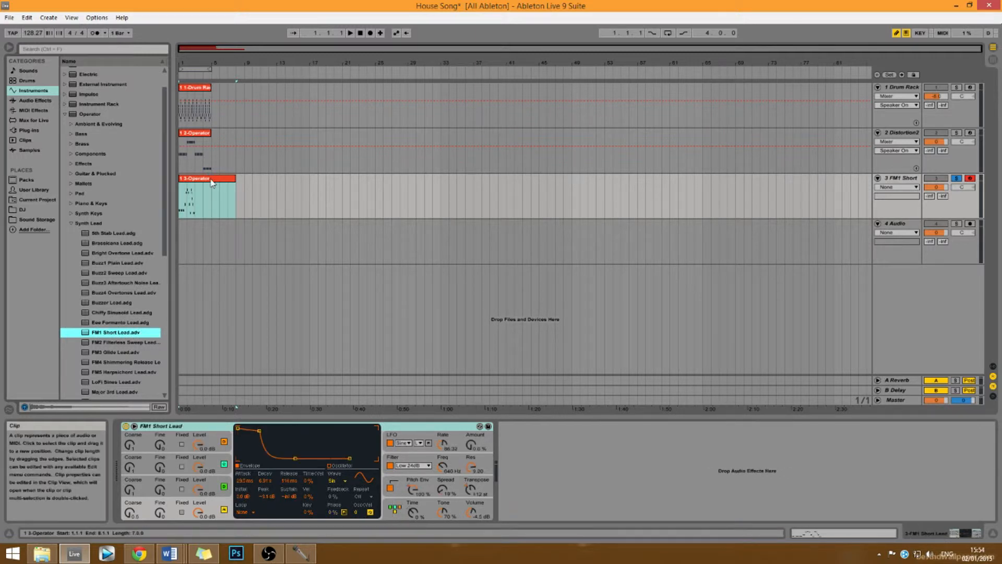
click(351, 33)
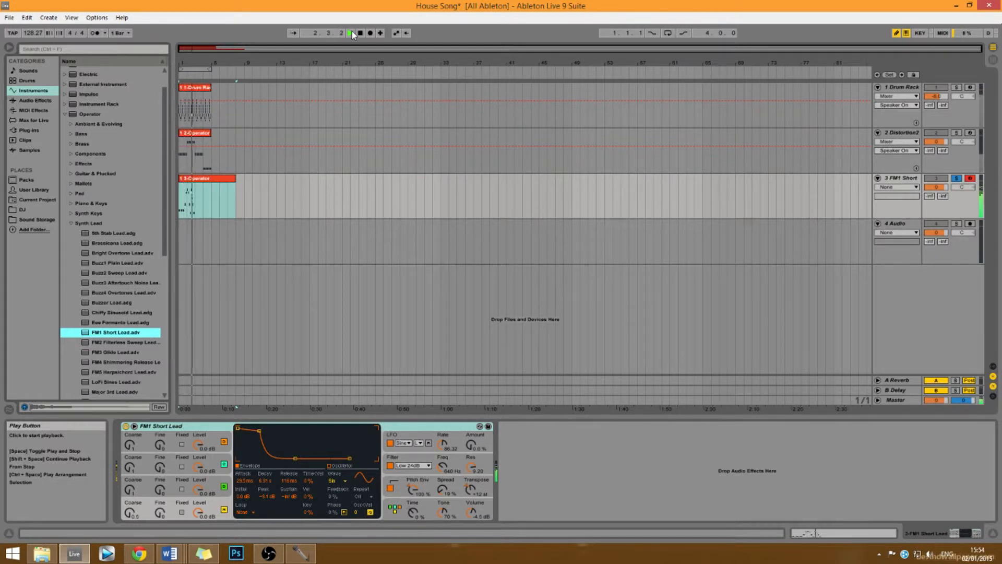
double_click(360, 33)
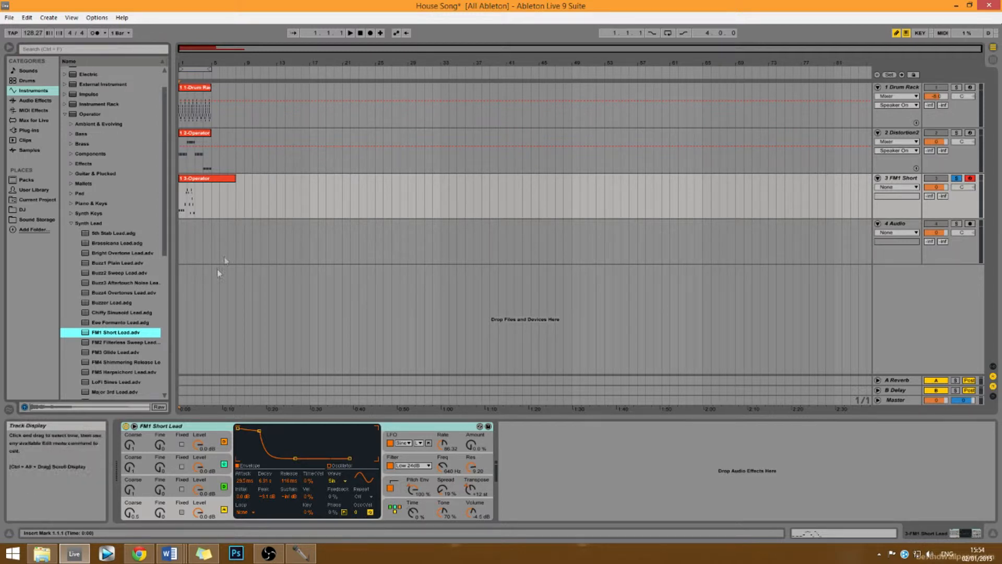
- Set the waveform of oscillator A in FM1 Short Lead to Square D
click(214, 505)
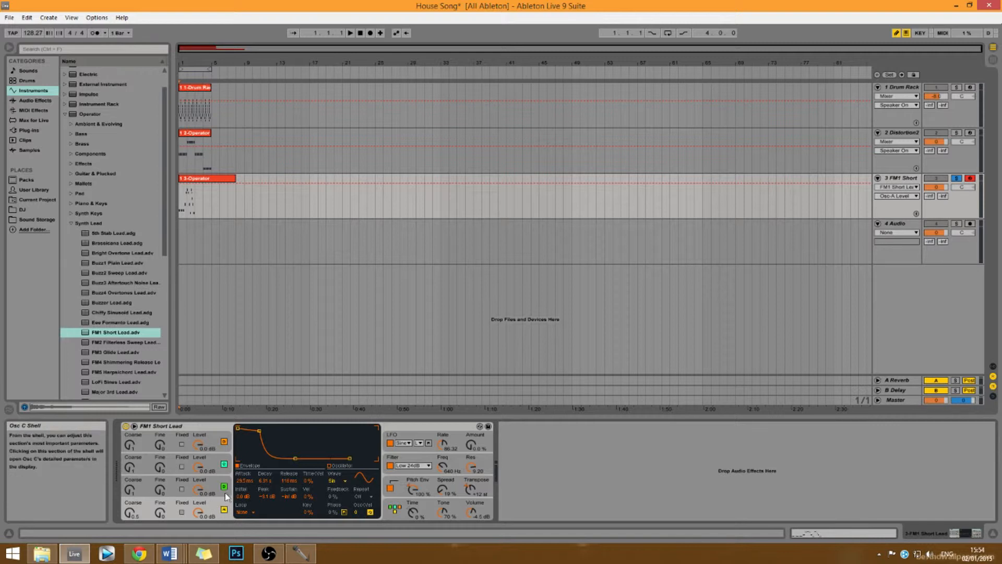
click(134, 517)
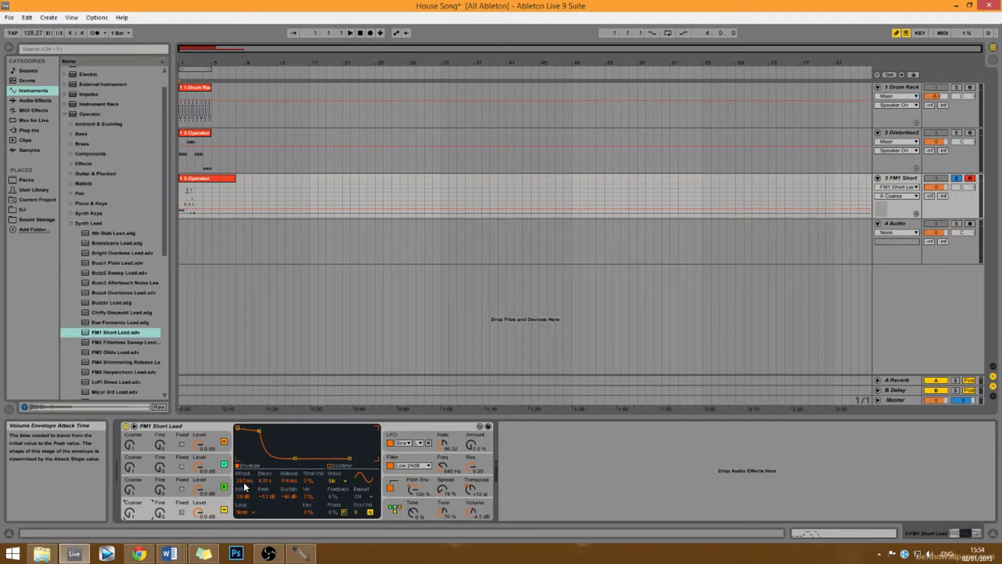
click(344, 481)
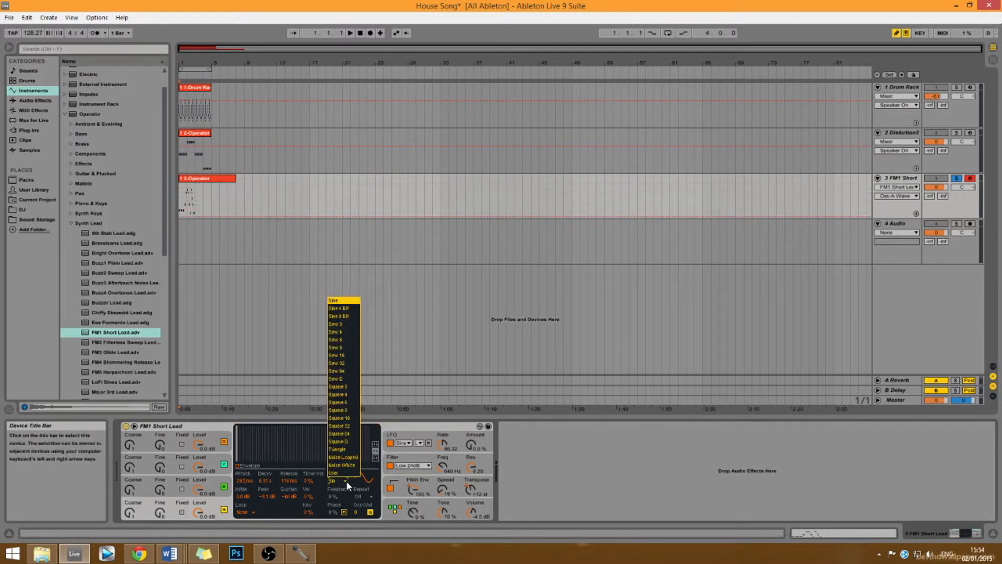
click(345, 441)
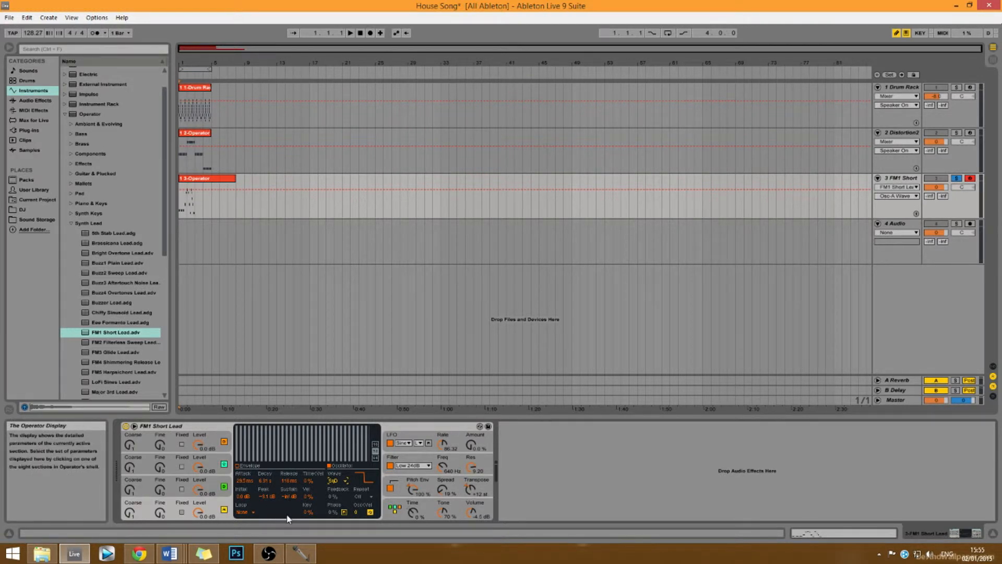
- Switch oscillator B to fixed frequency mode and set its frequency to 650 Hz
click(218, 487)
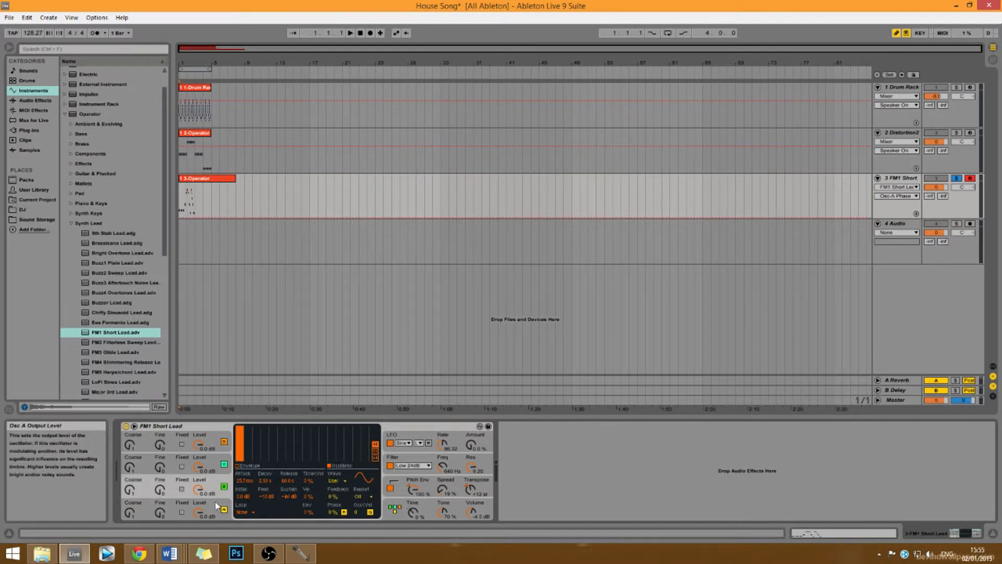
click(215, 503)
click(214, 492)
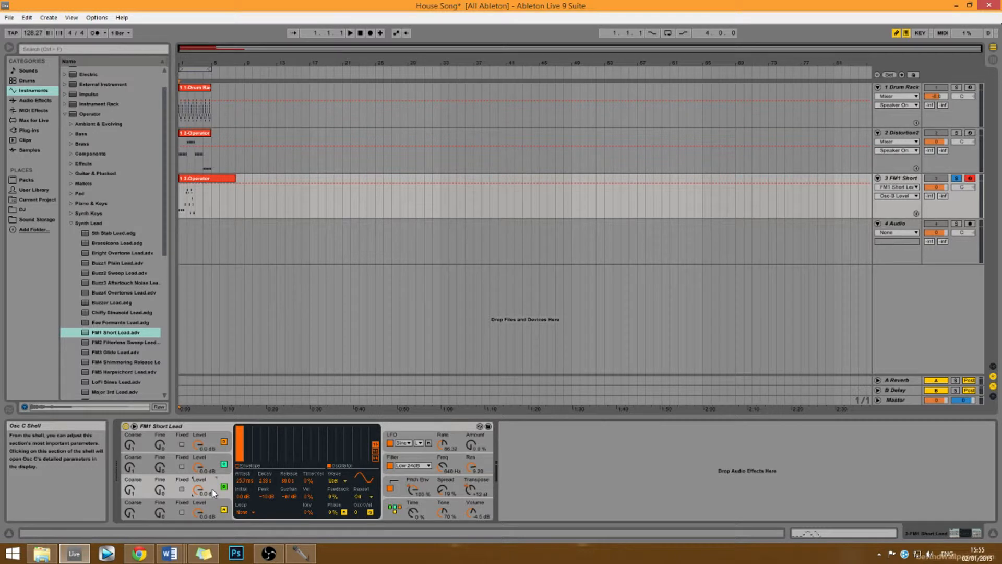
click(182, 489)
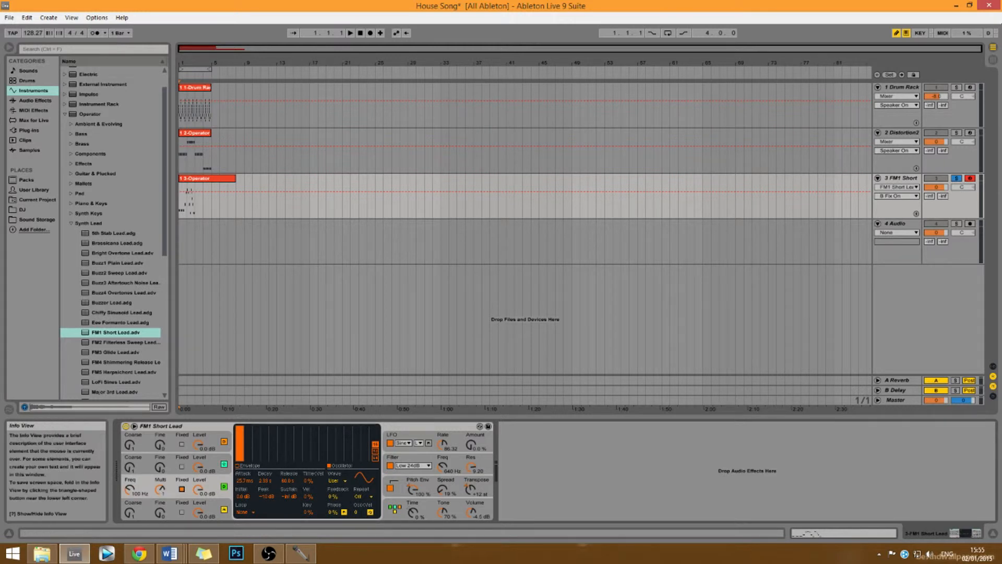
click(135, 492)
text(80)
key(Return)
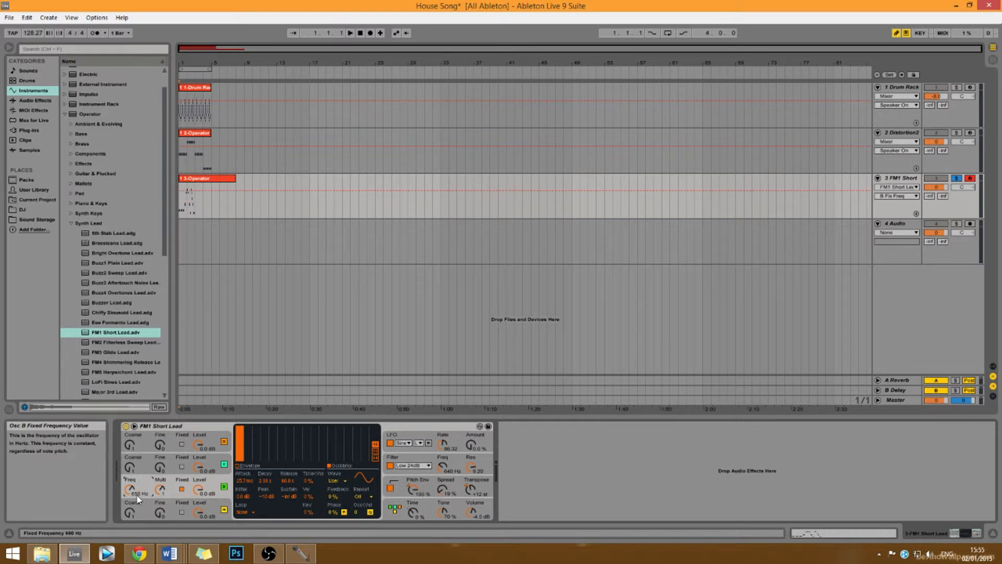
- Set oscillator B's frequency multiplier to 0.001, its level to -29 dB and its phase to 37%
click(161, 490)
drag(162, 490, 162, 517)
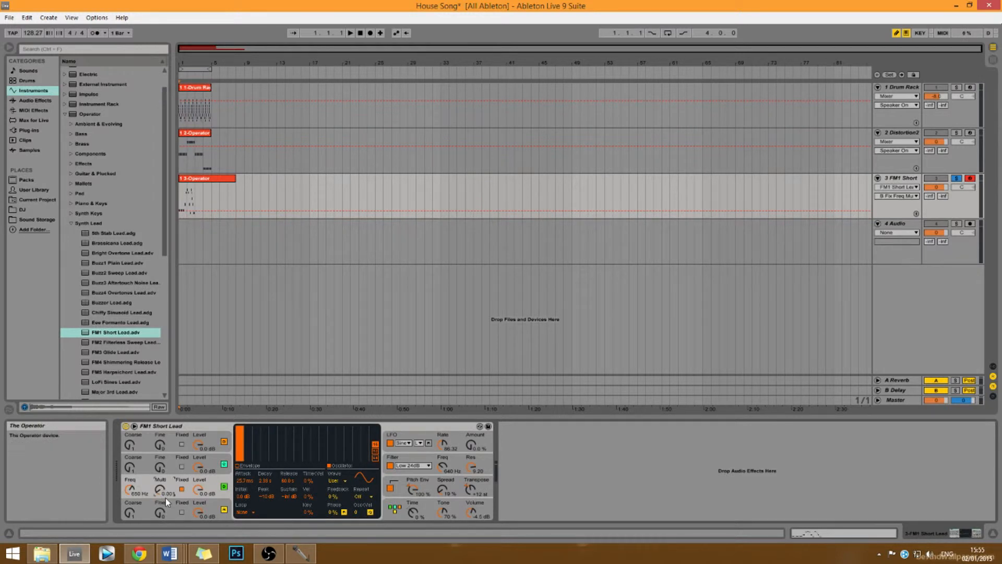
click(202, 493)
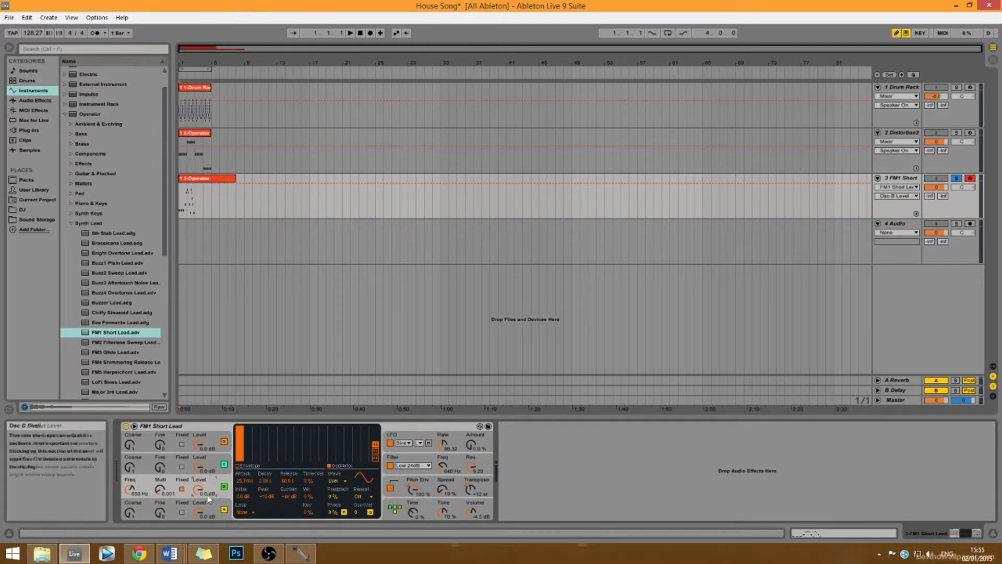
text(-29)
key(Return)
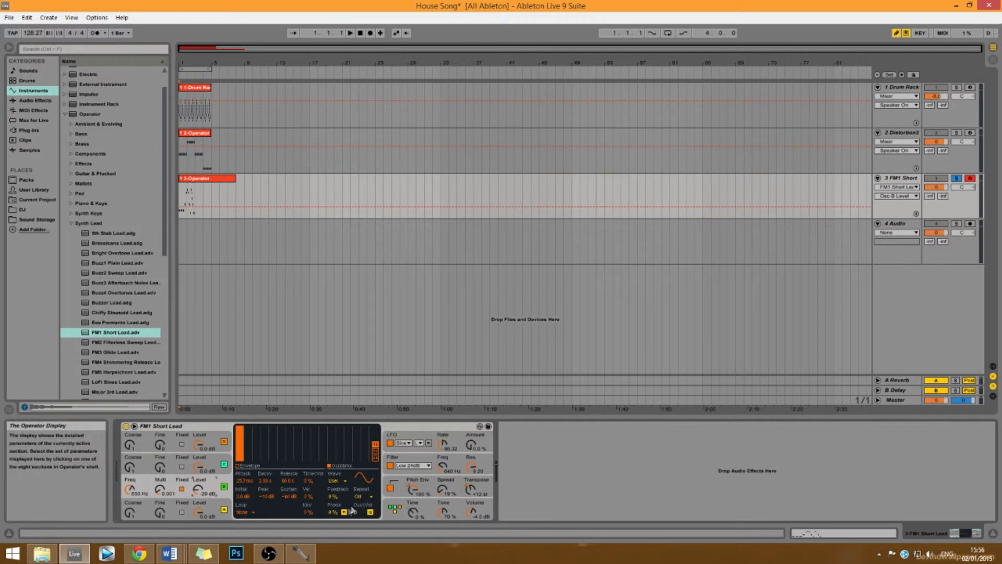
click(333, 512)
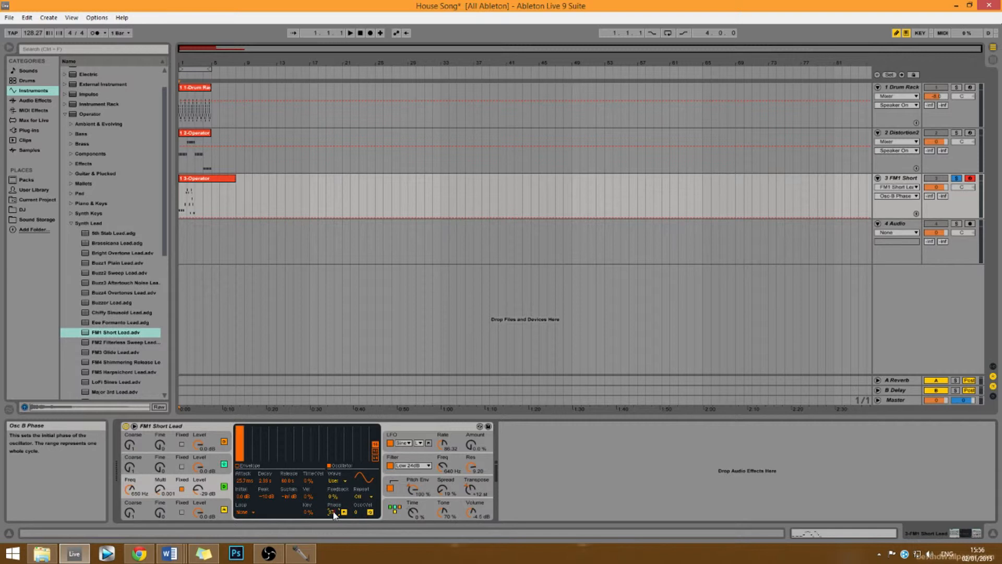
drag(334, 514, 335, 499)
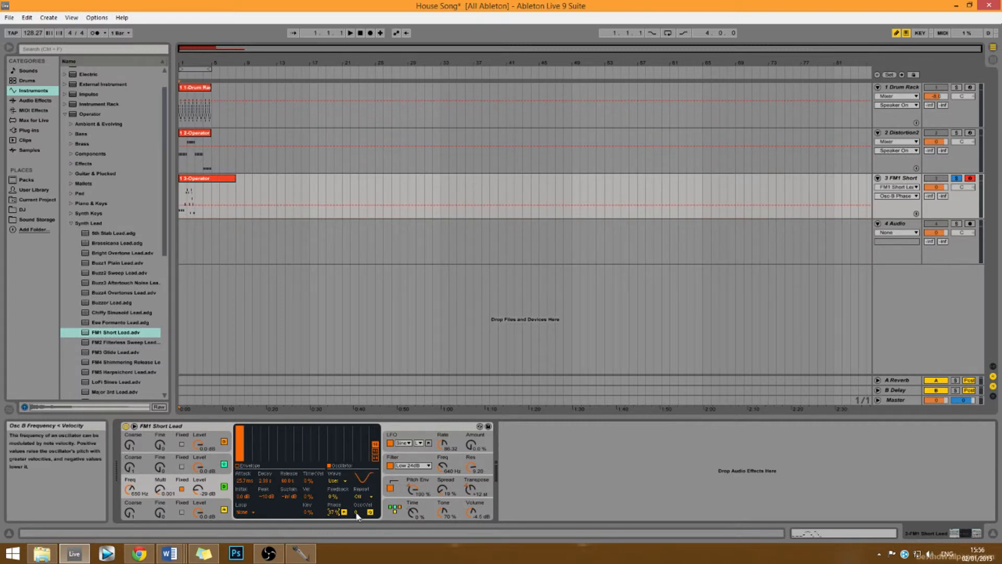
- Set oscillator C's coarse frequency to 6 and shorten its envelope attack
click(208, 466)
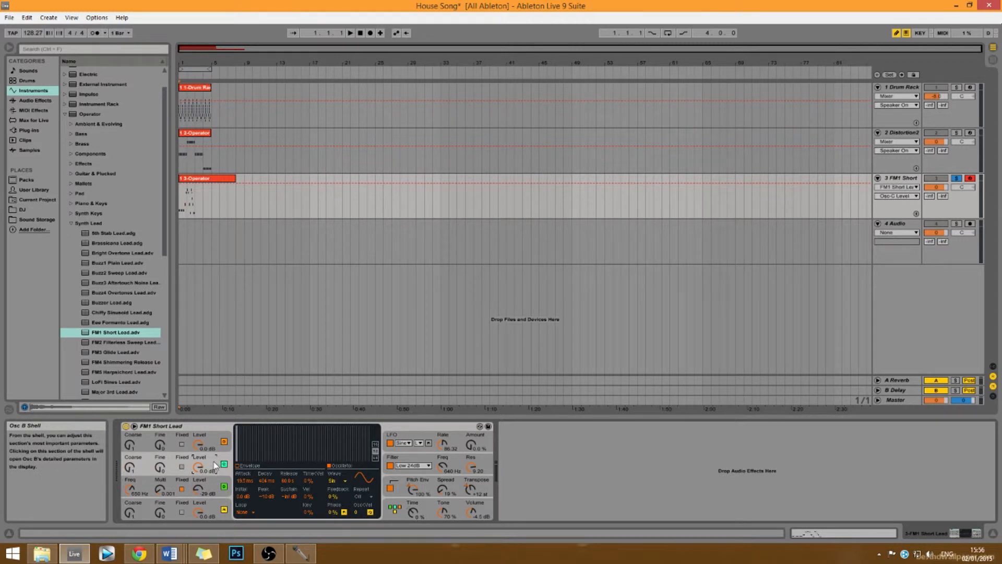
click(133, 470)
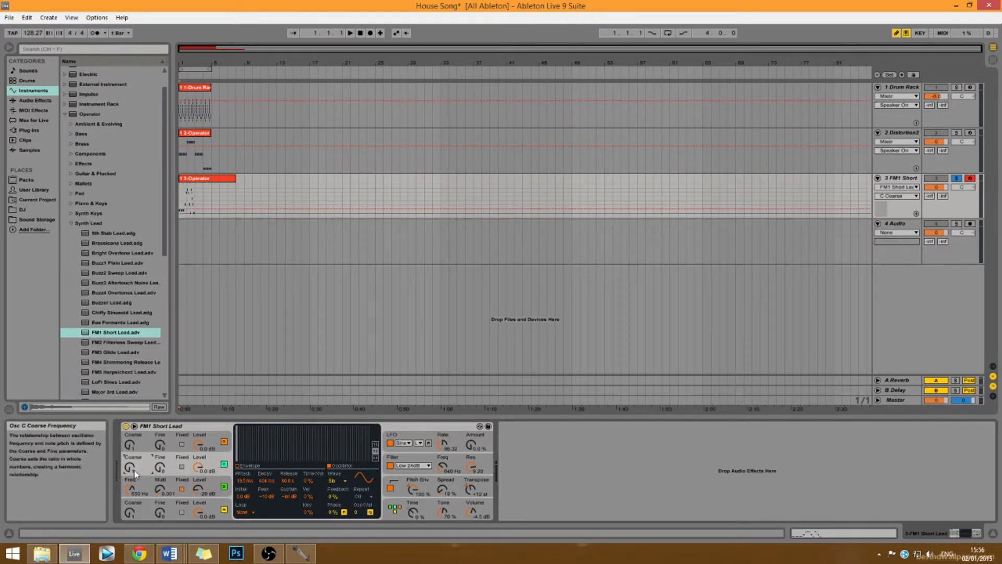
click(174, 466)
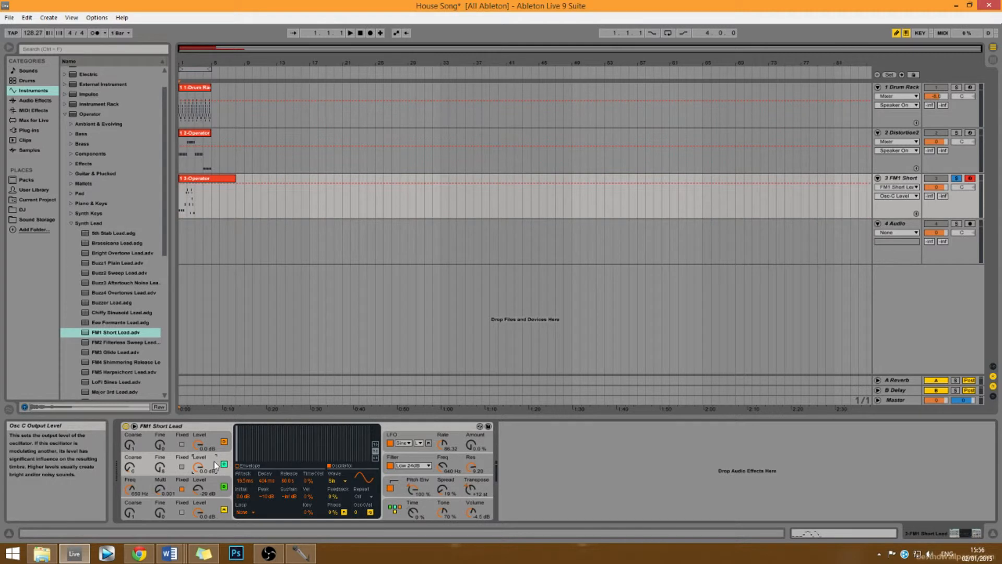
click(245, 480)
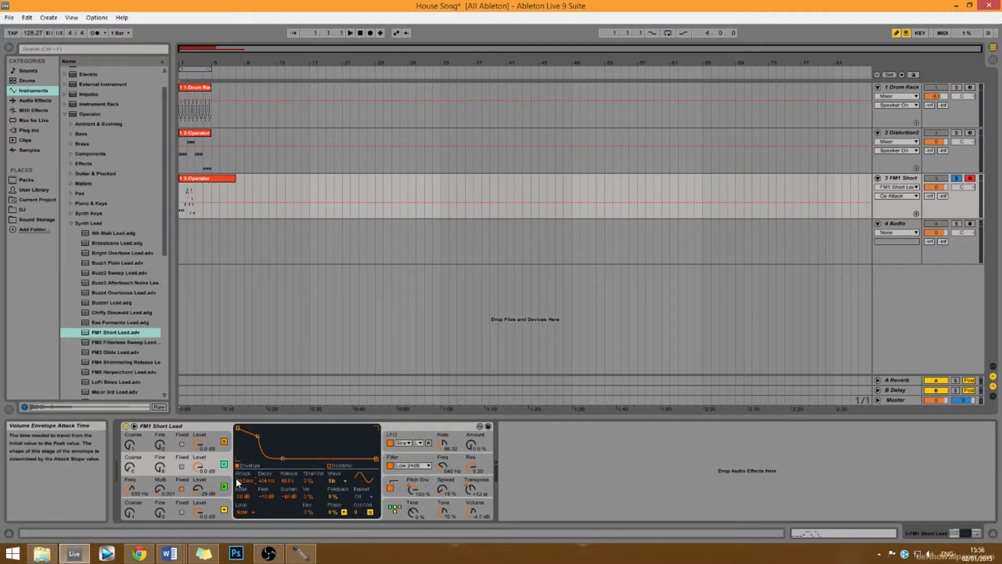
text(10)
key(Return)
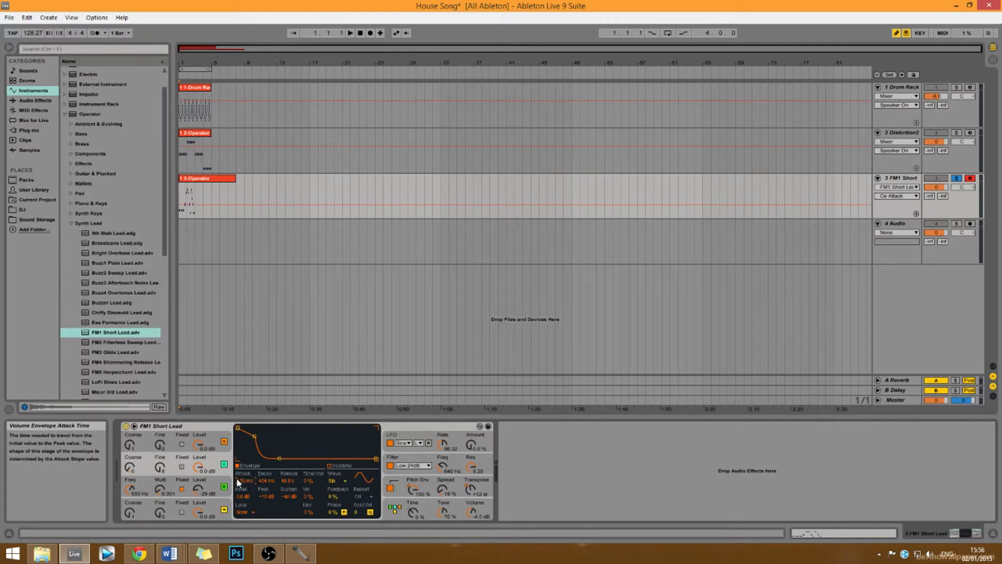
- Set oscillator C's waveform to Saw D
click(266, 481)
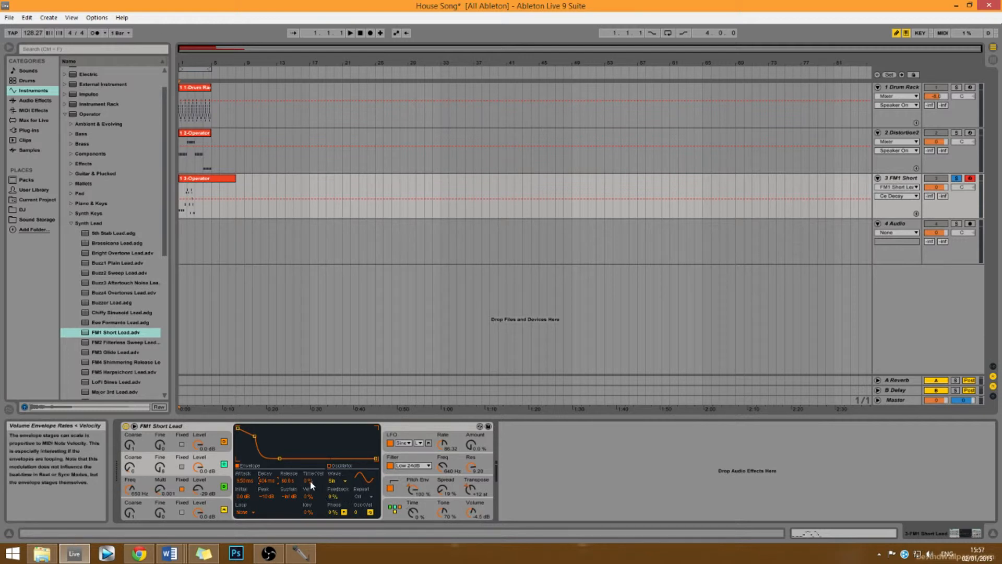
click(345, 482)
click(345, 481)
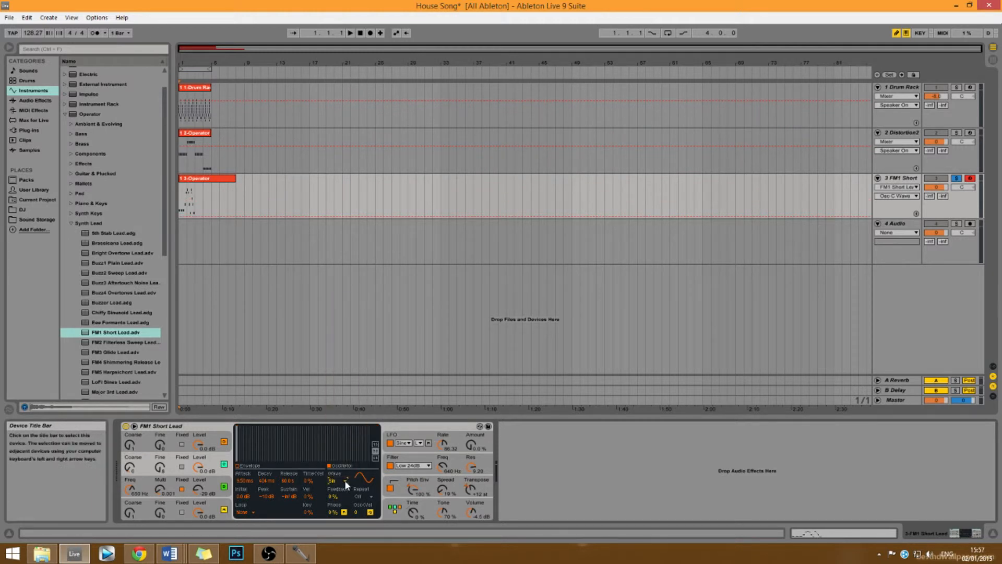
click(346, 481)
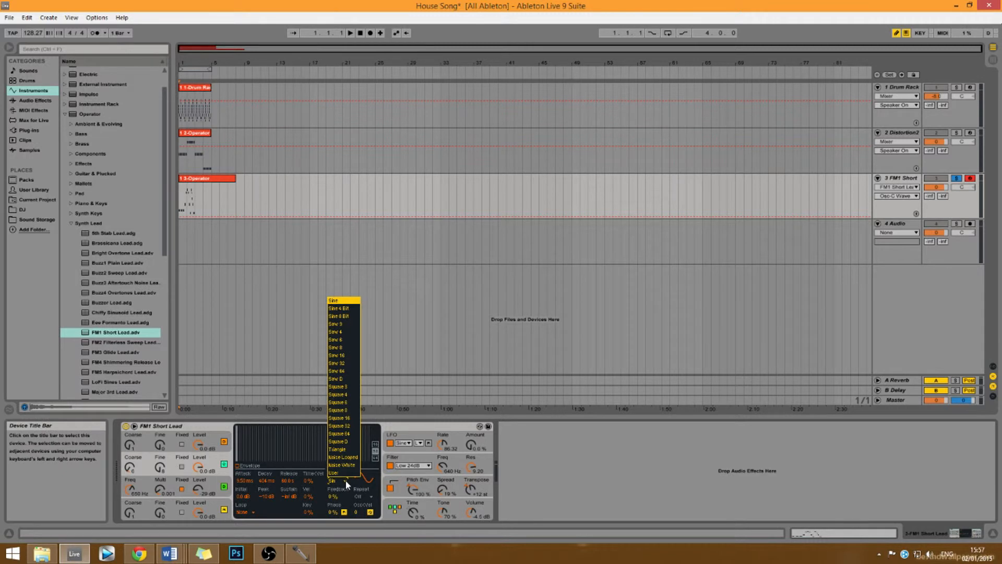
click(350, 380)
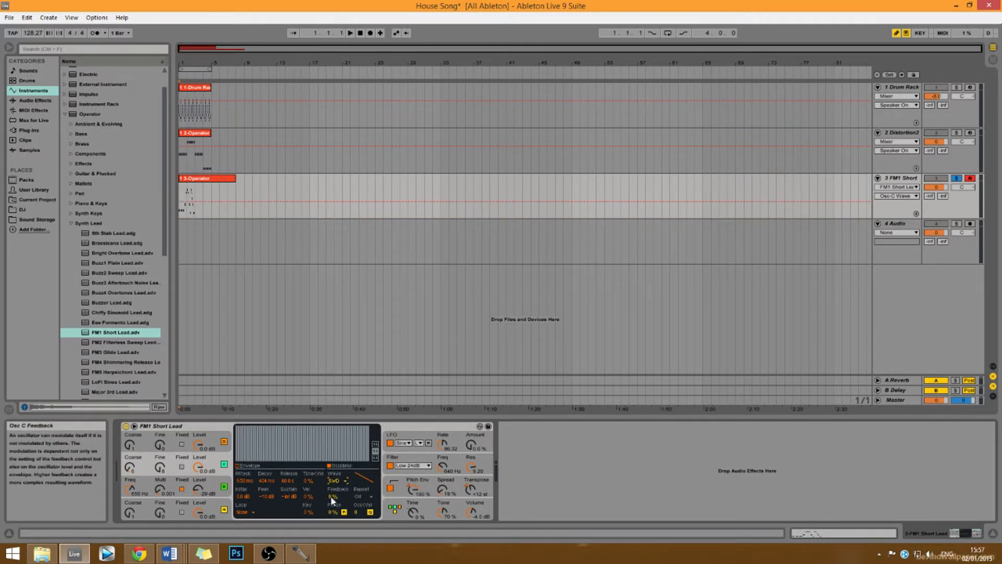
- Set oscillator C's phase to 48% and switch oscillator D off
click(333, 512)
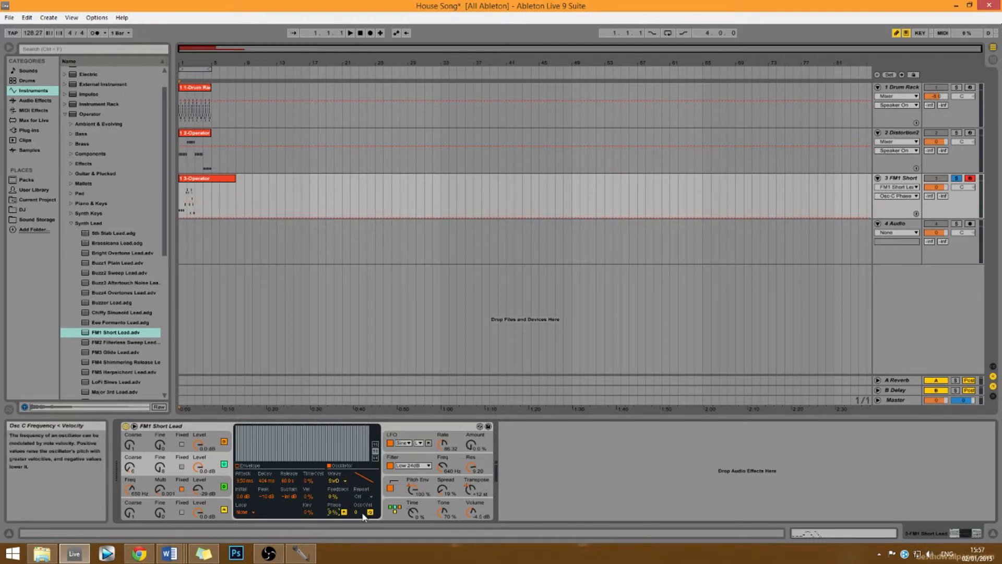
text(48)
key(Return)
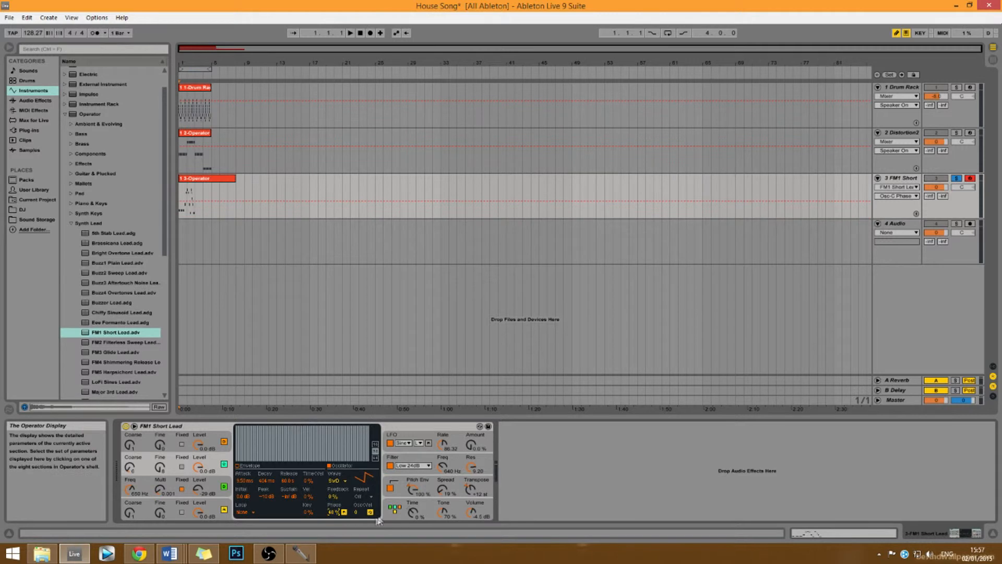
click(224, 444)
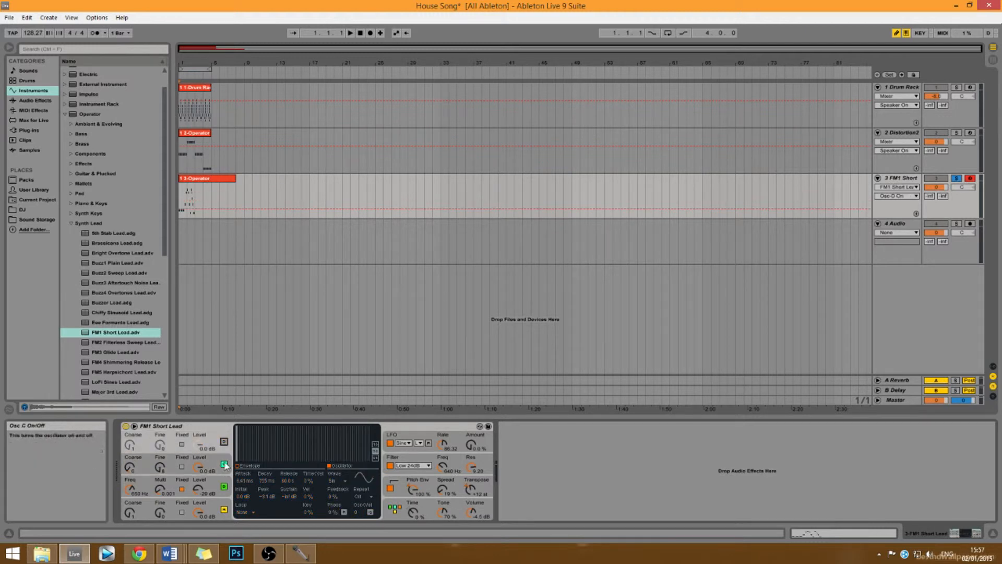
- Set the LFO waveform to Sine and its frequency range to High
click(396, 434)
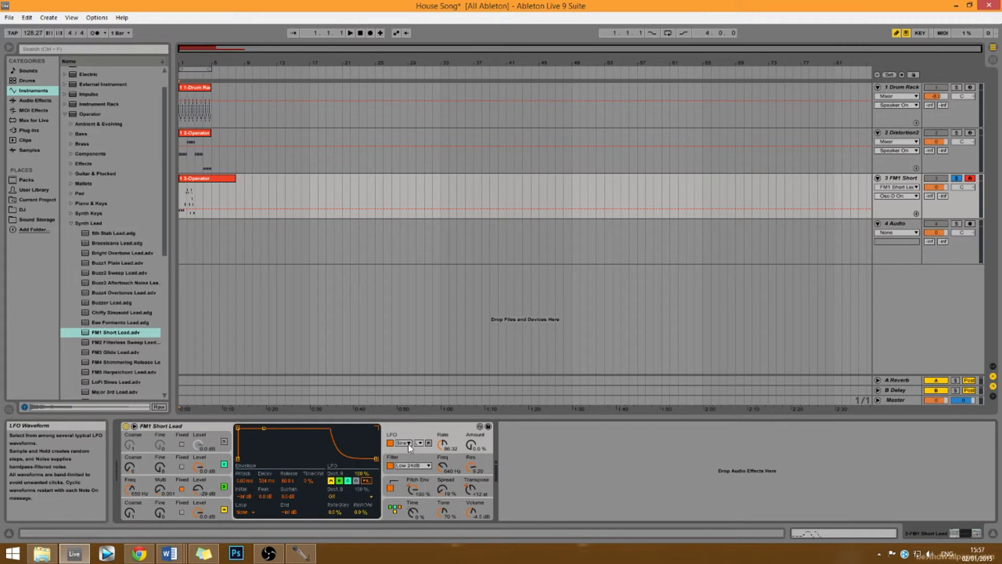
click(408, 444)
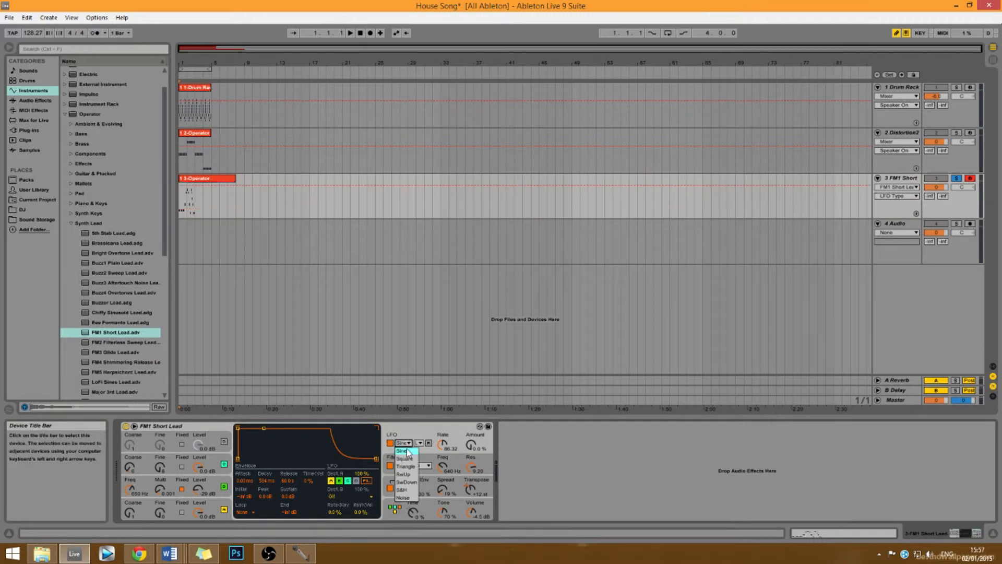
click(403, 452)
click(420, 443)
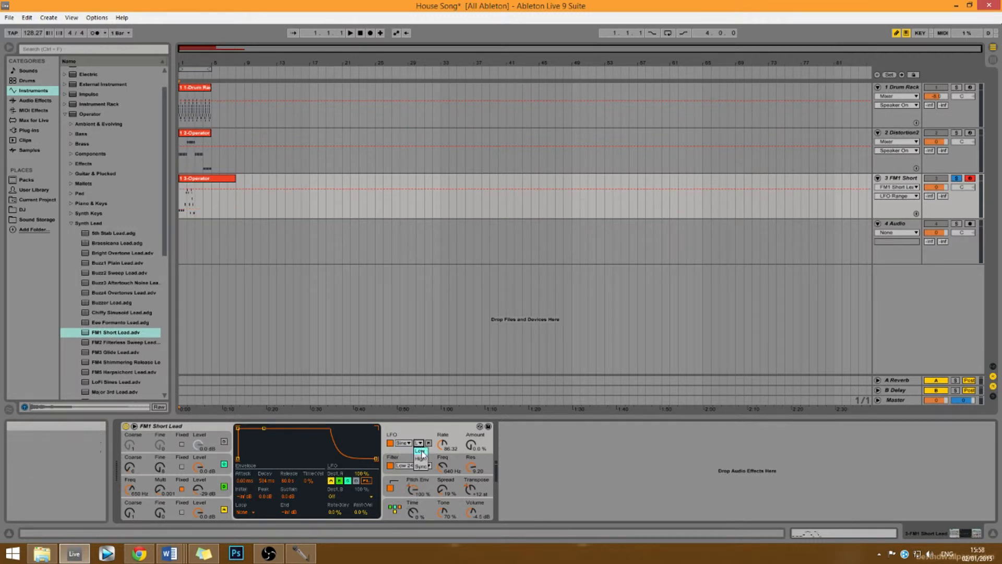
click(424, 462)
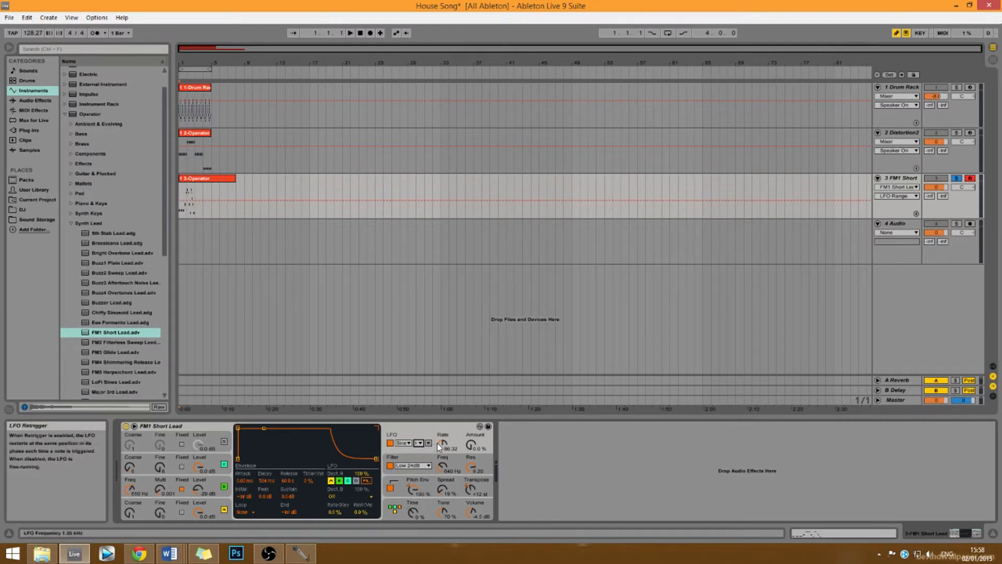
- Set the LFO rate to 32.25 and its amount to 100%
click(449, 449)
text(32.25)
key(Return)
drag(473, 448, 473, 386)
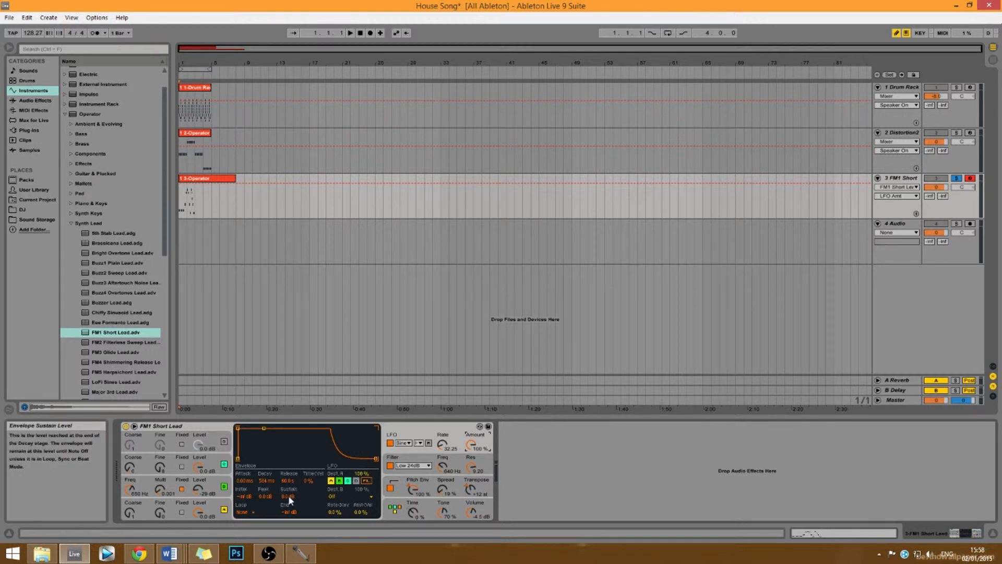
- Set the LFO envelope's peak and sustain levels to -10 dB
click(265, 497)
text(-)
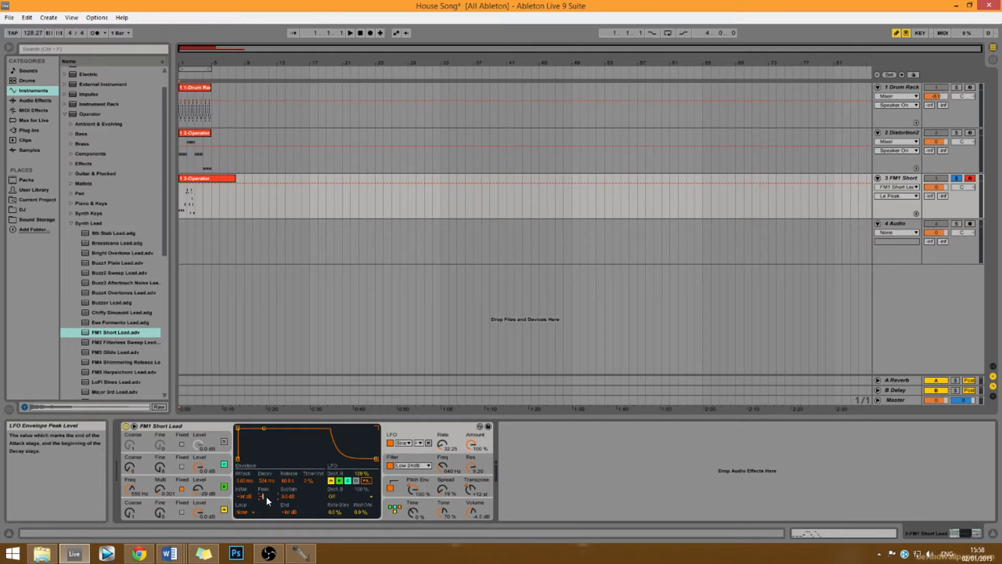
text(10)
key(Return)
click(286, 498)
text(0)
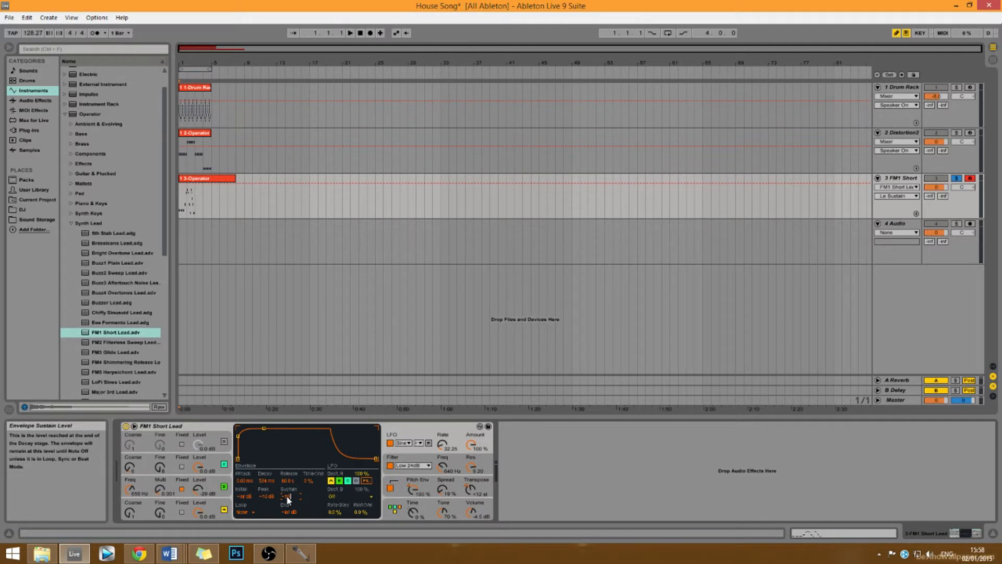
key(Return)
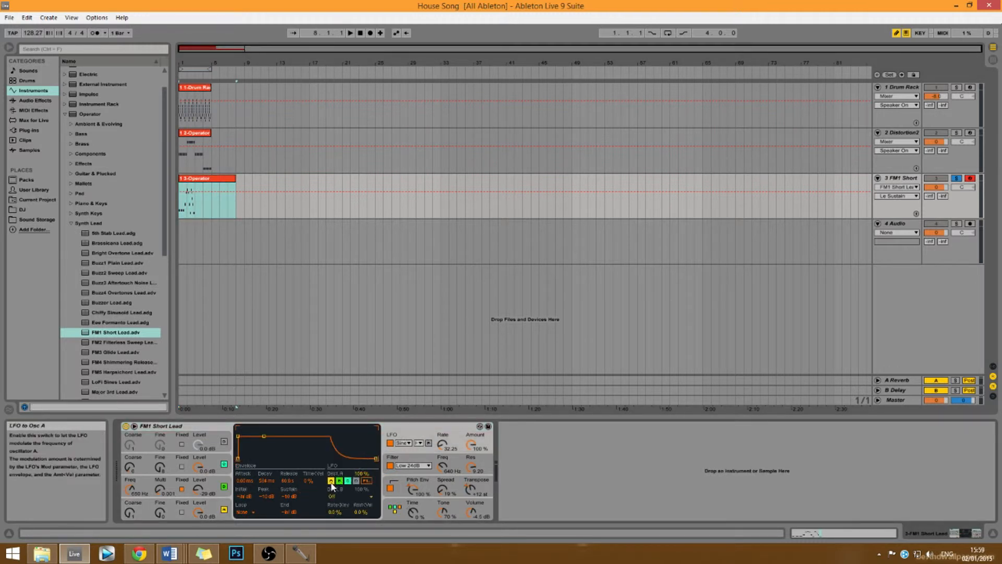
- Turn off the LFO's modulation of oscillators A, B, C and D
click(330, 481)
click(340, 481)
click(347, 481)
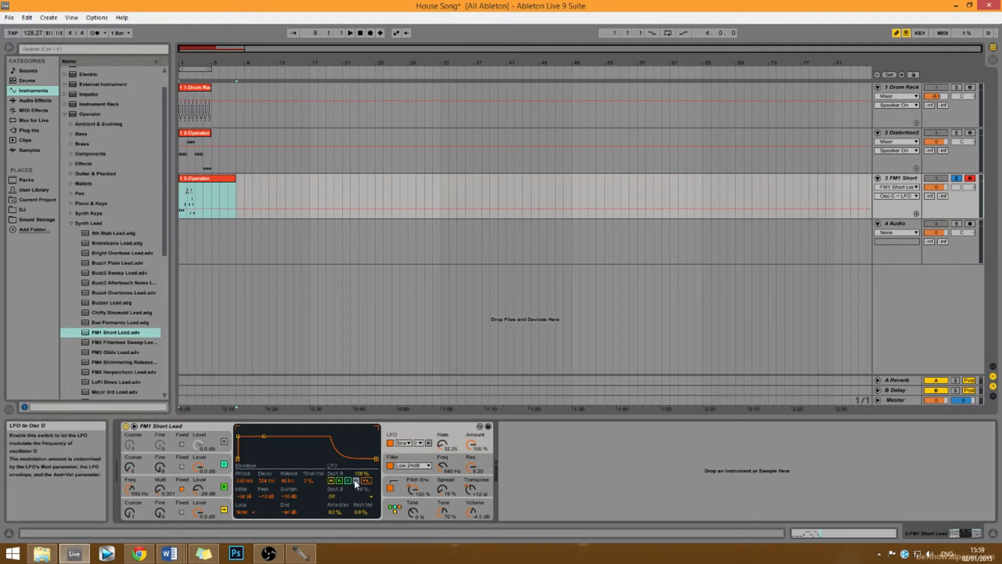
- Change the filter type to Low SVF and set its frequency to 2.2 kHz
click(412, 456)
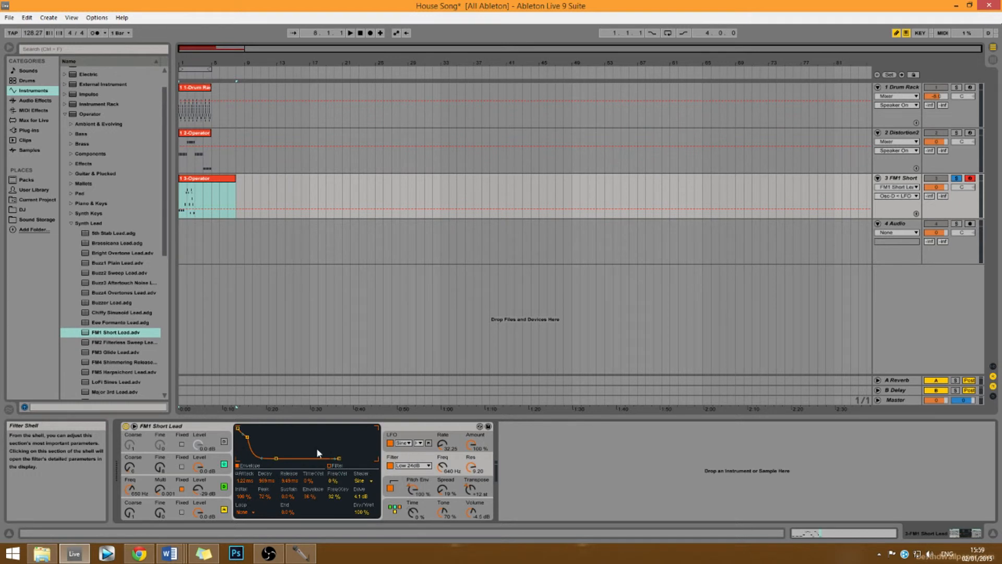
click(425, 465)
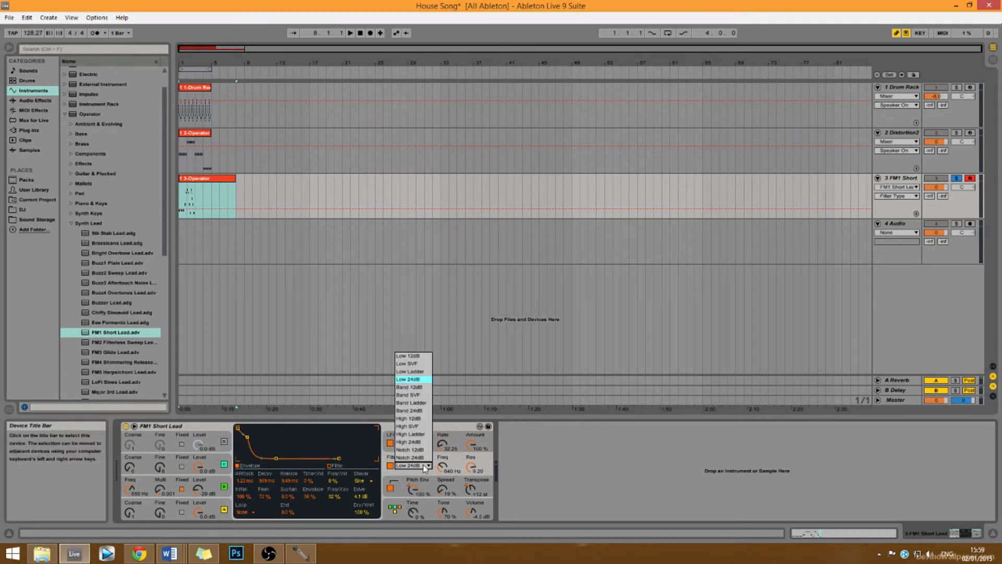
click(415, 365)
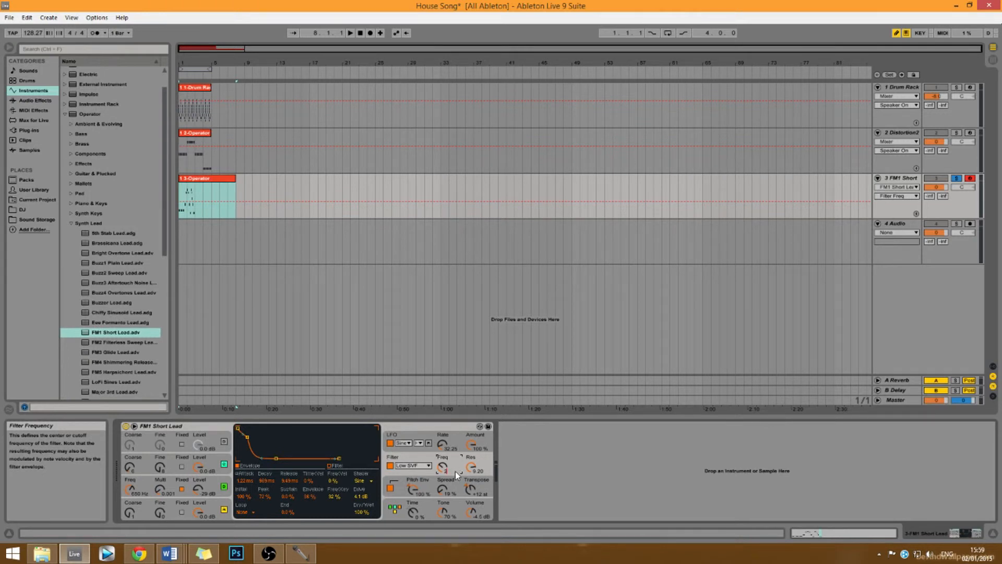
text(2200)
key(Return)
- Set the filter resonance to 3.5 and change the filter's shaper type
click(475, 473)
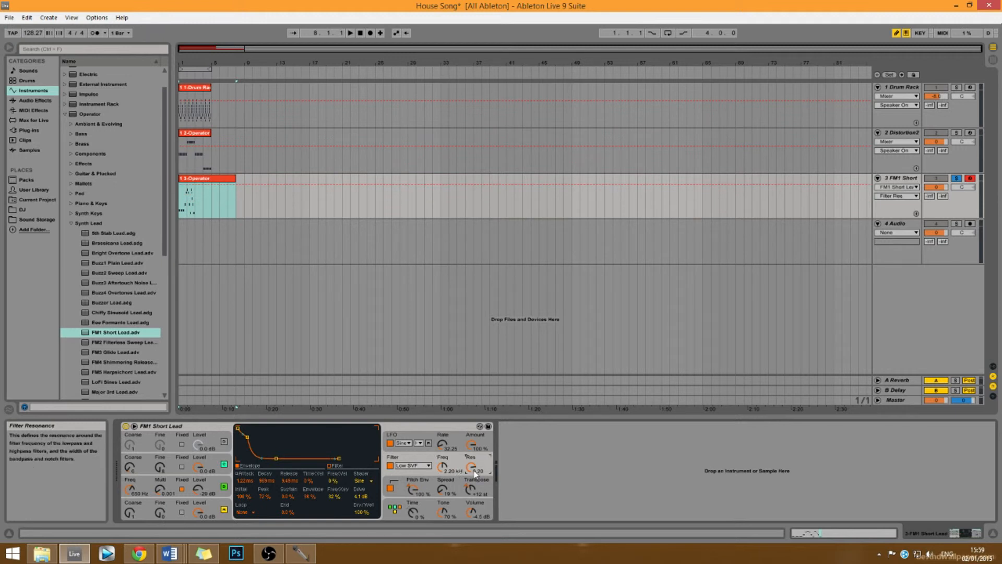
text(3.5)
key(Return)
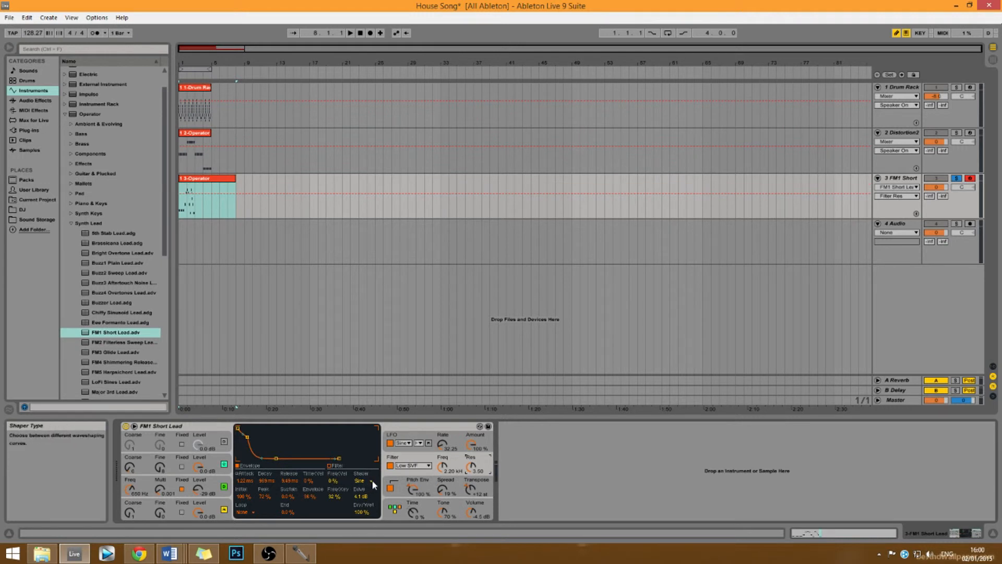
click(371, 480)
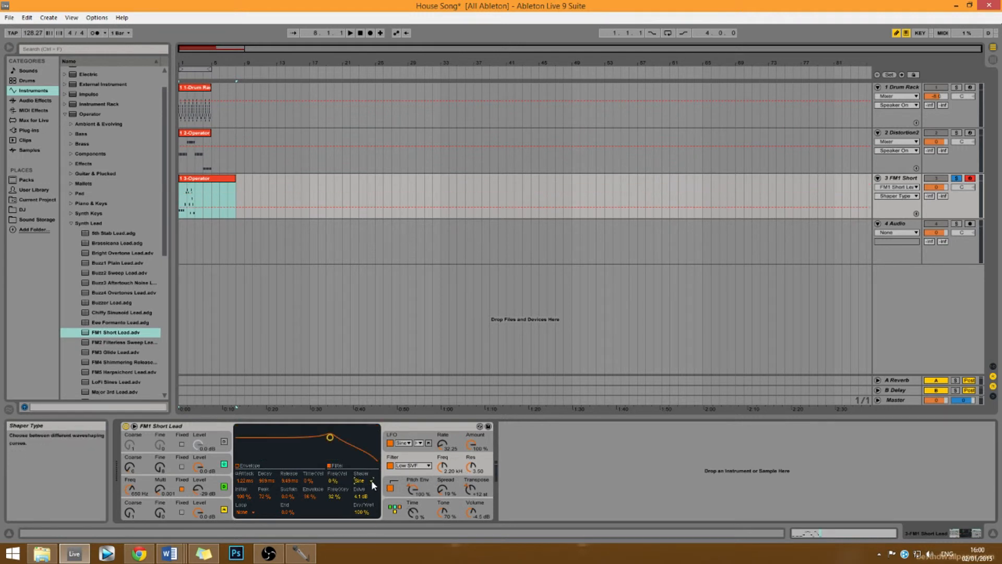
click(364, 505)
- Set the pitch envelope amount to -50%, the spread to 3% and the transposition to 0 semitones
click(401, 489)
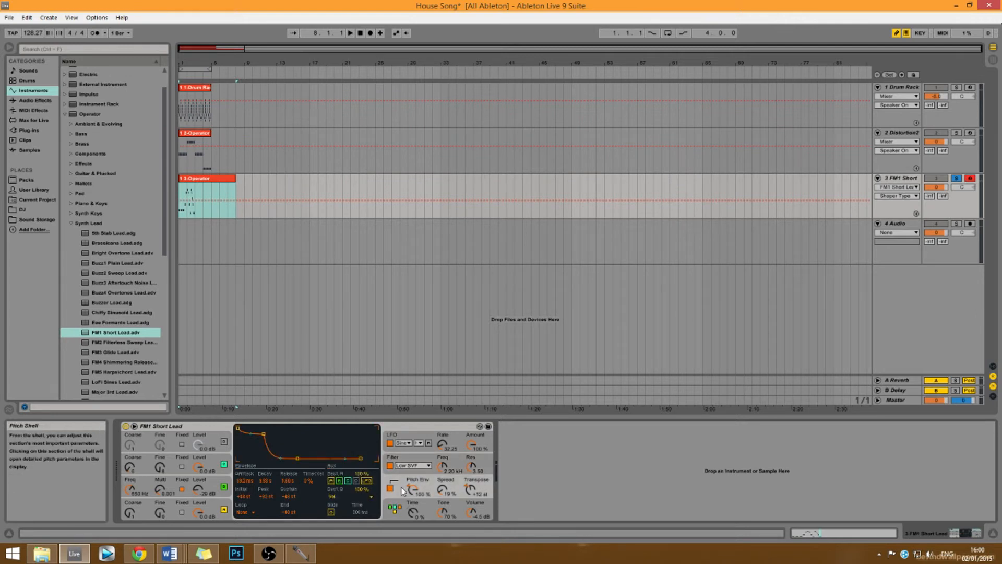
click(414, 489)
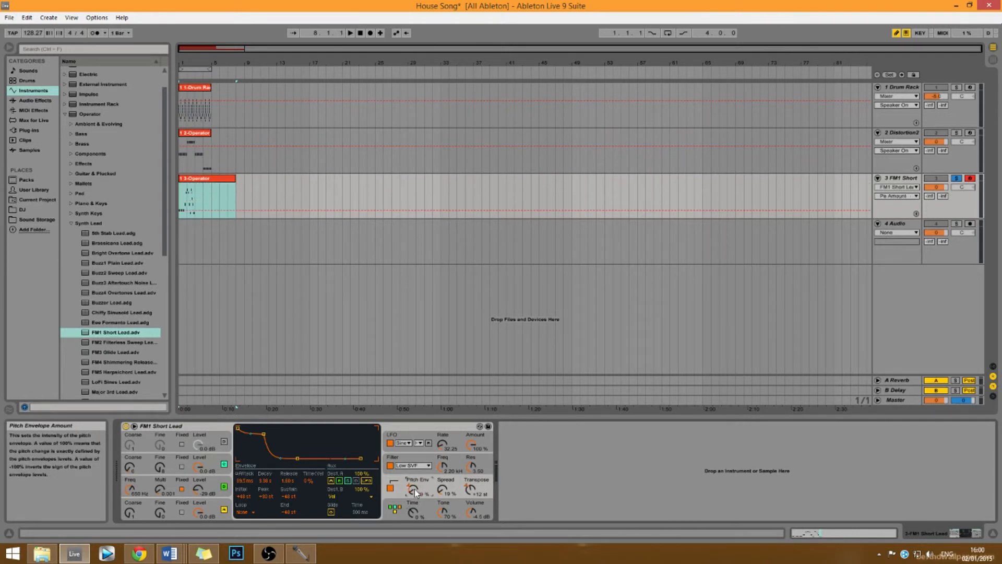
text(-50)
key(Return)
click(443, 489)
key(Return)
click(482, 500)
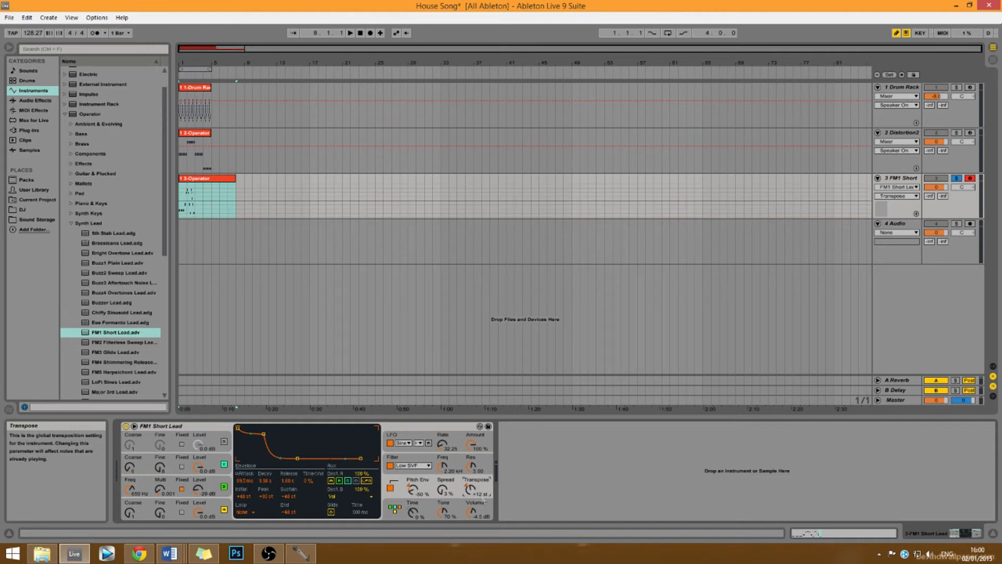
text(0)
- Set the pitch envelope's attack to 0, its decay to 600 ms and its release to 50 ms
click(252, 480)
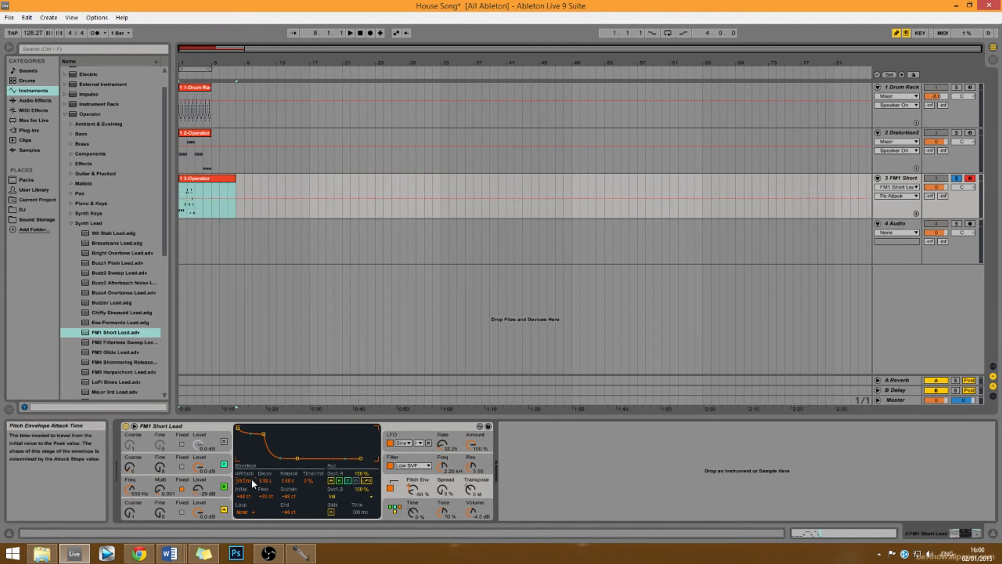
text(0)
key(Return)
click(265, 481)
key(Return)
click(291, 481)
key(Return)
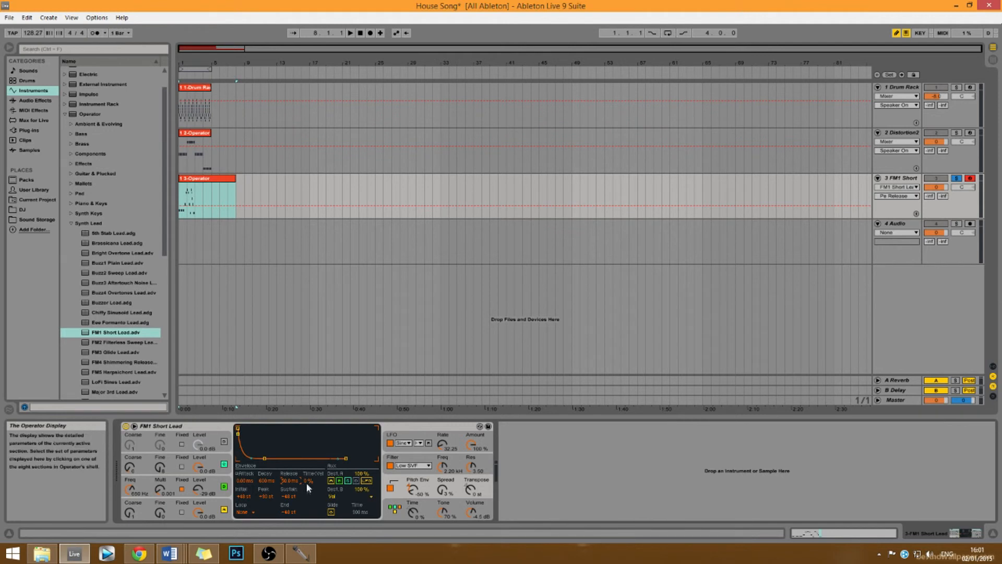
- Set the pitch envelope's initial level to +12 st and its peak level to +48 st
click(244, 497)
drag(244, 498, 244, 513)
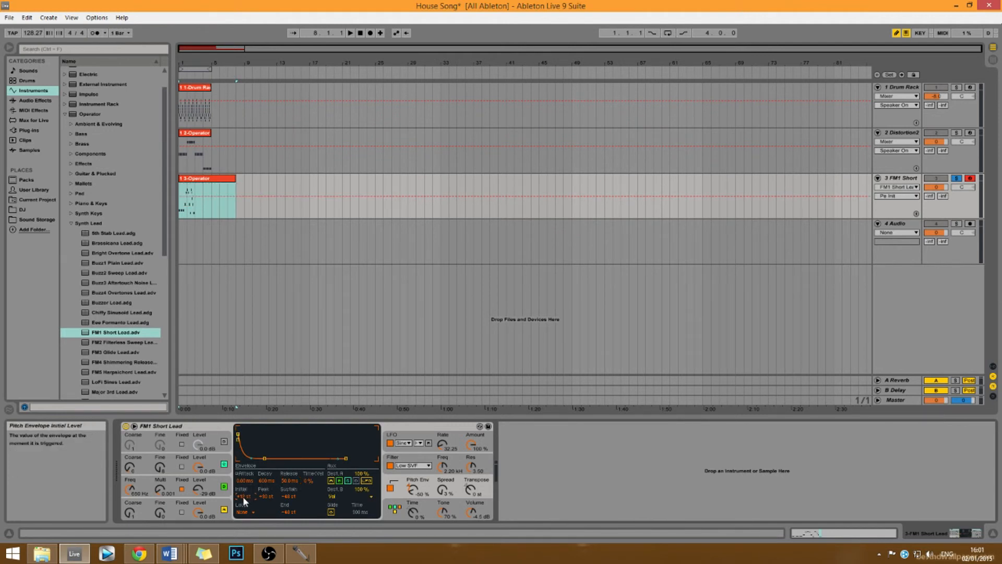
click(265, 496)
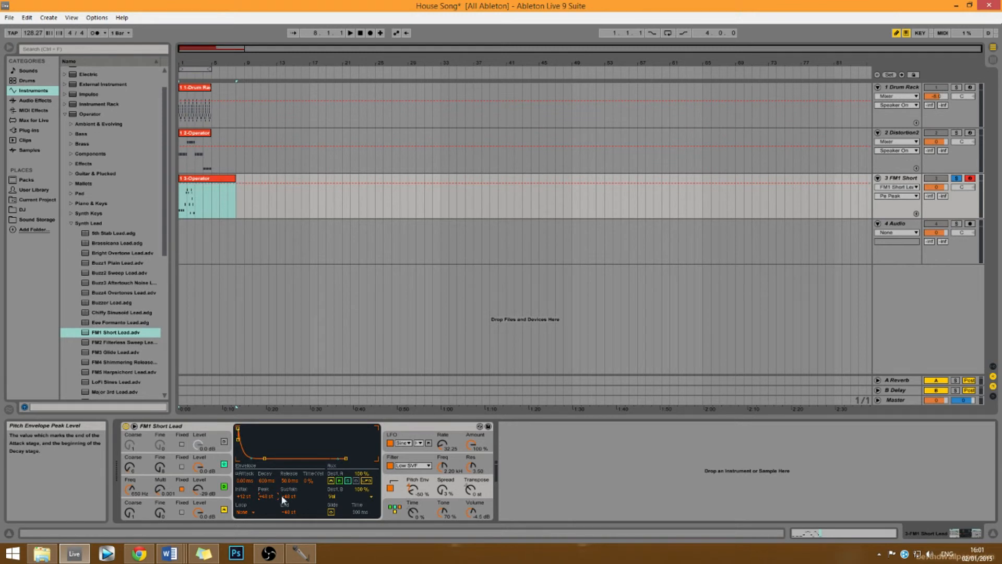
- Set the pitch envelope's sustain and end levels to 0 st and its destination B to Off
double_click(287, 496)
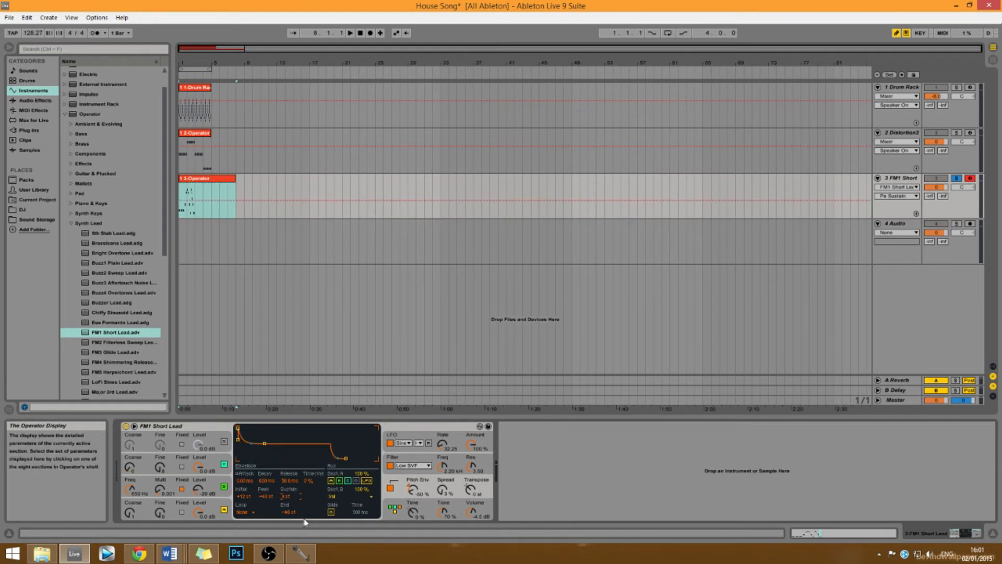
click(285, 511)
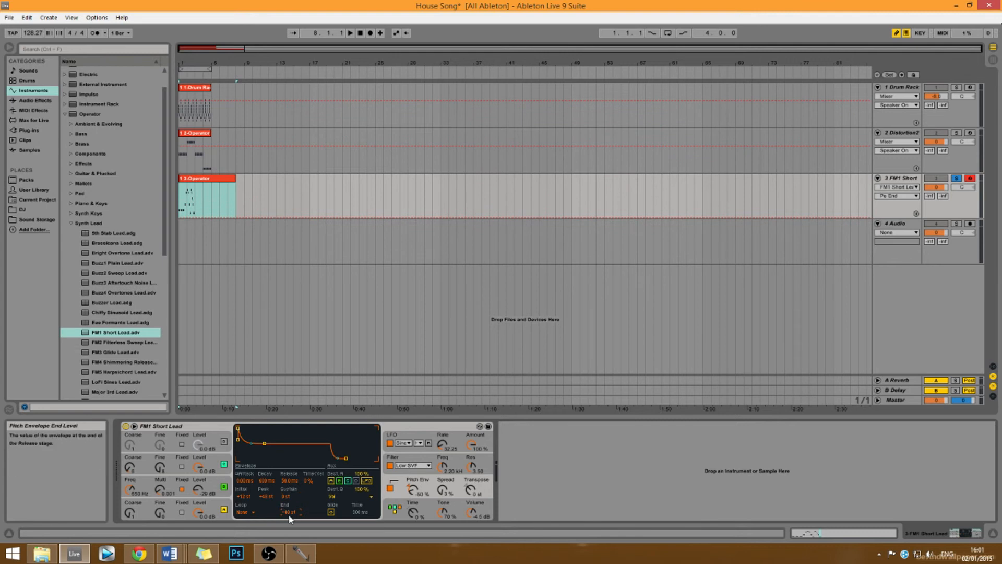
double_click(290, 515)
click(332, 503)
click(344, 336)
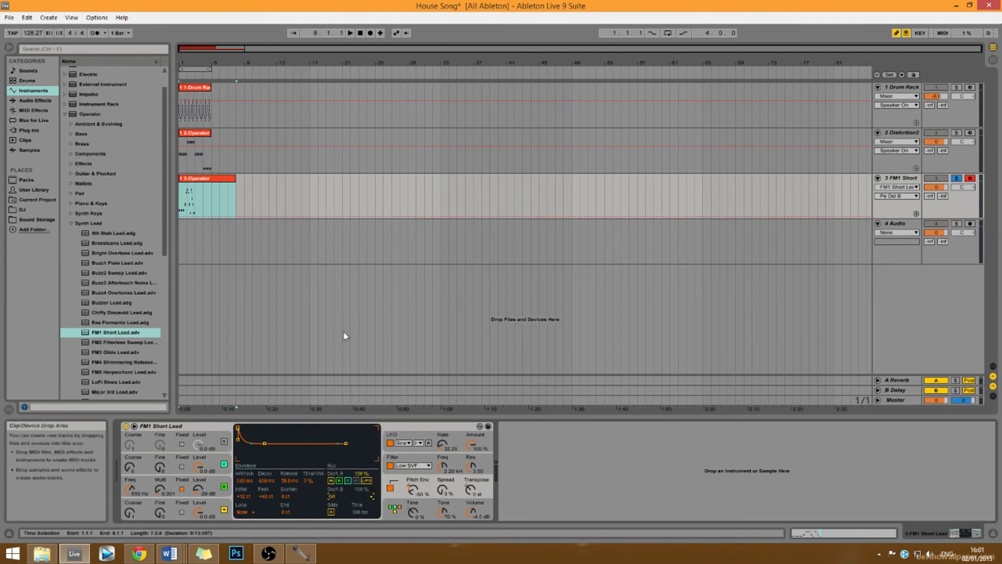
- Audition the soloed lead track and shorten its clip to two bars, ending at bar 3
click(351, 33)
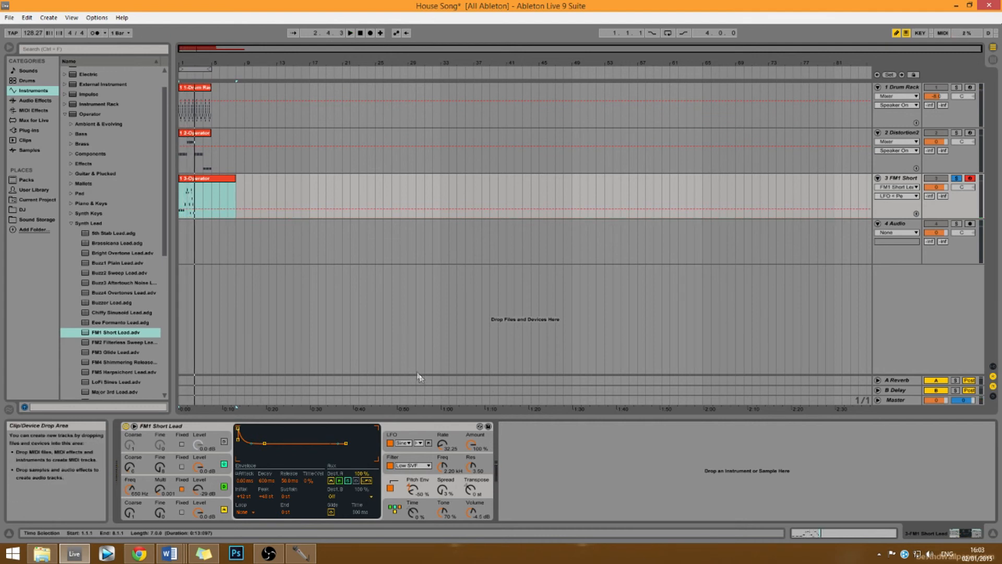
click(222, 180)
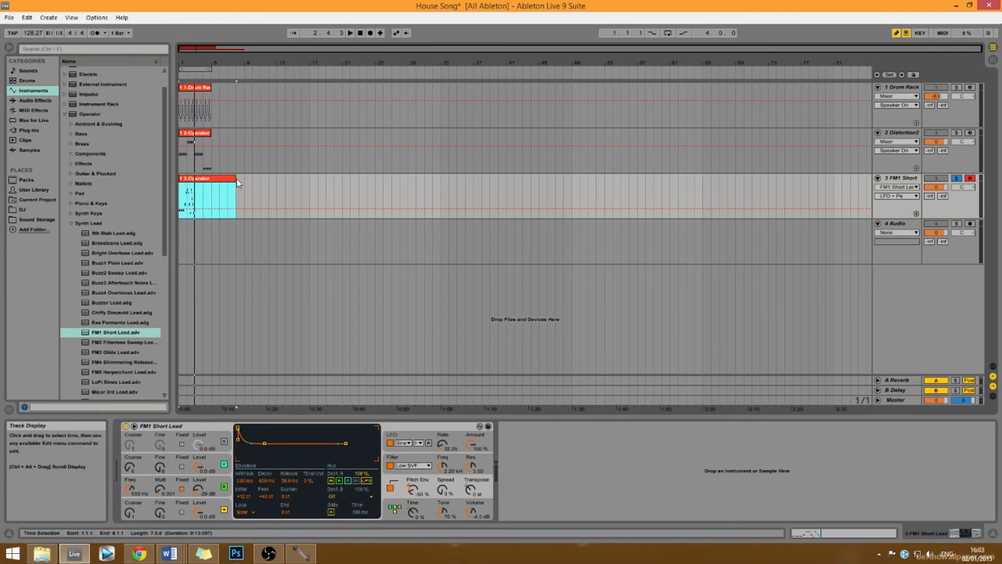
drag(236, 178, 194, 178)
- Unsolo the FM1 Short Lead track and play the full arrangement from the start, stopping after bar 4
click(957, 178)
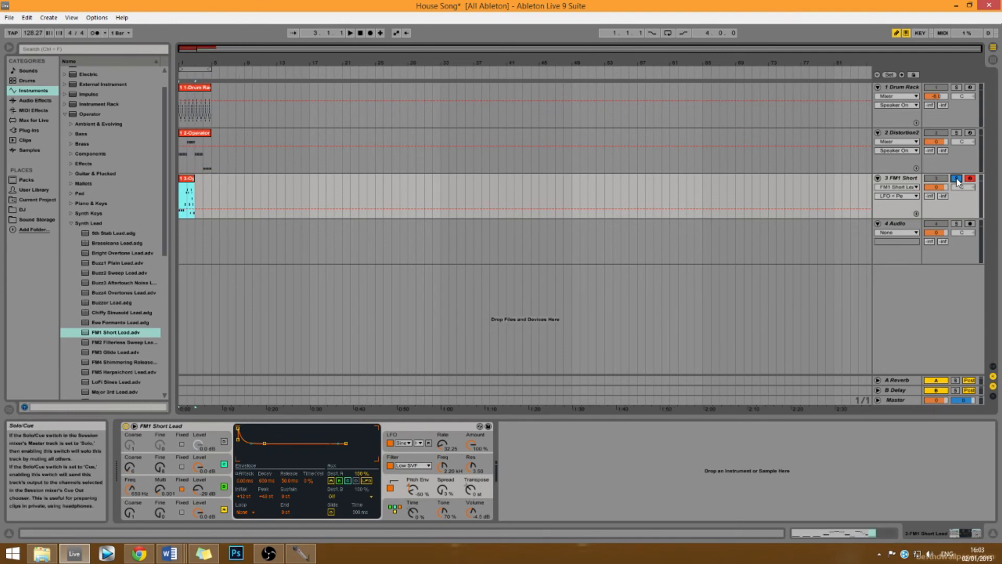
click(359, 35)
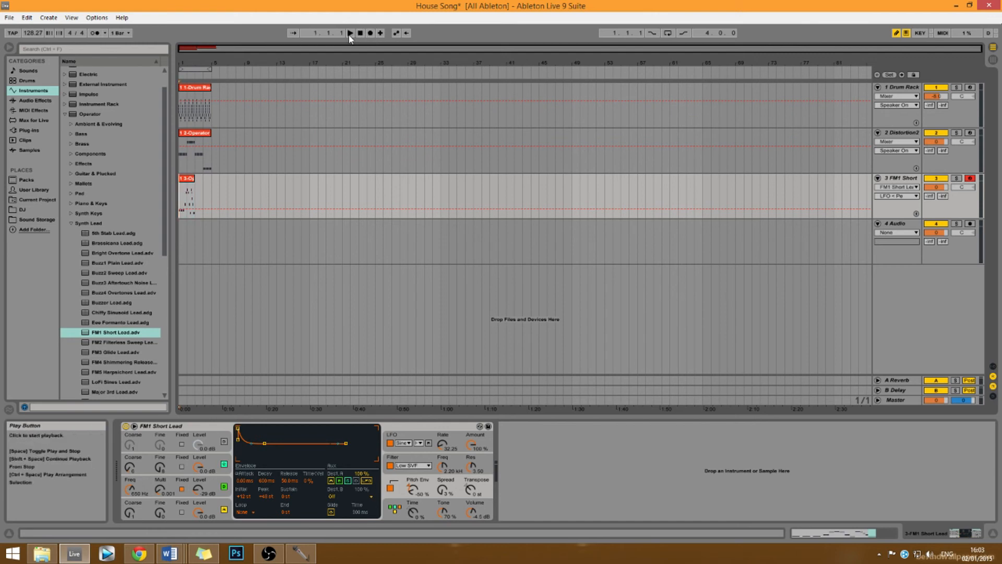
click(350, 34)
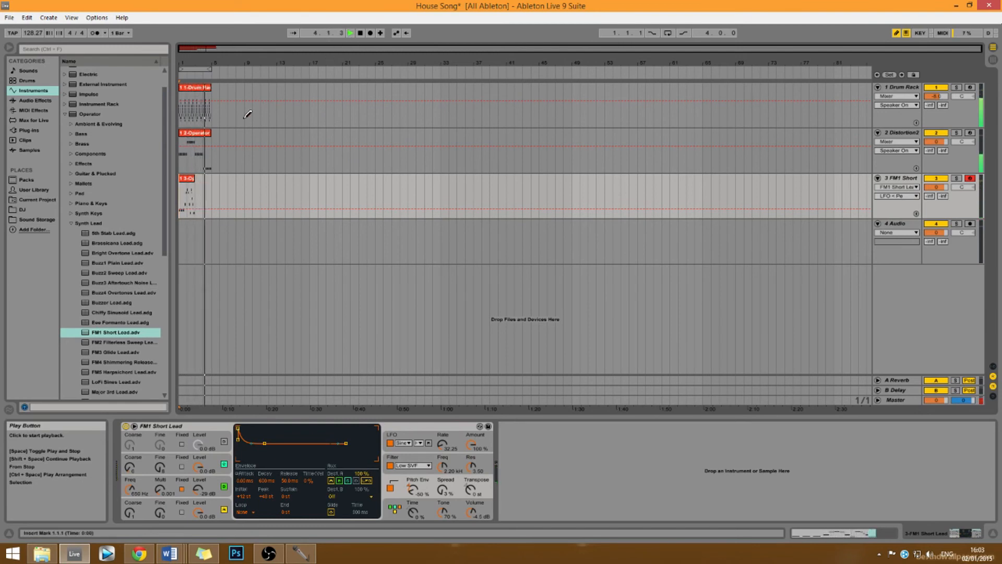
click(363, 36)
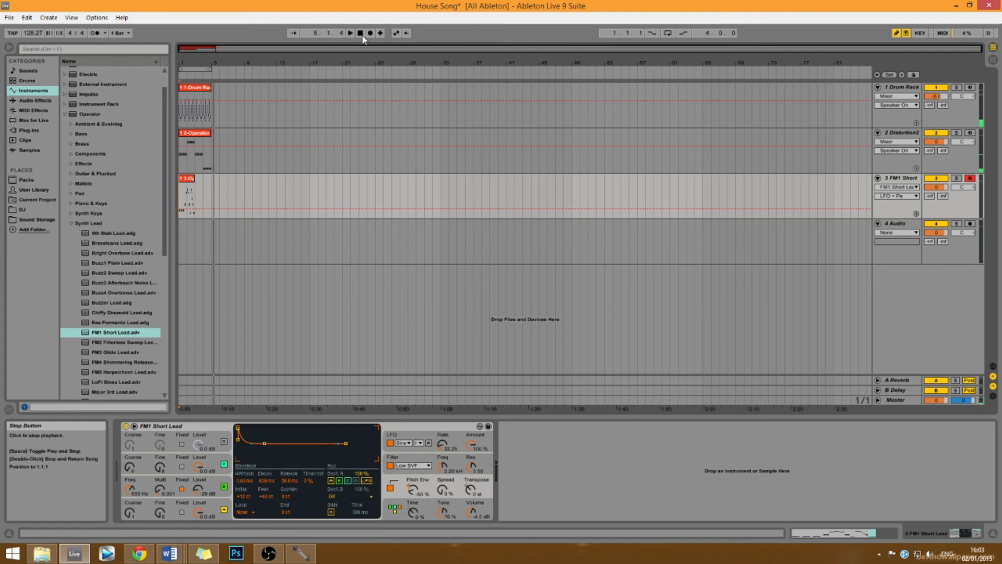